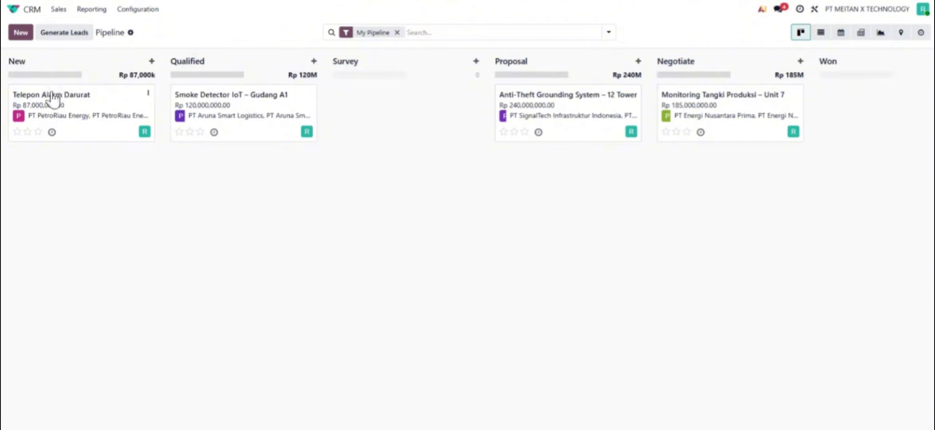
Advance the Telepon Alarm Darurat opportunity from New through Qualified, Survey and Negotiate to Won in the sales pipeline
{"action": "left_click_drag", "start_coordinate": [54, 98], "coordinate": [229, 187]}
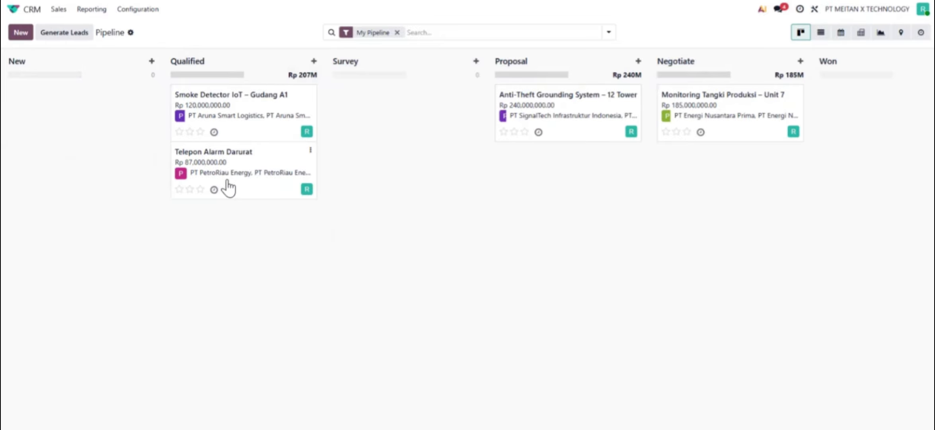
{"action": "left_click_drag", "start_coordinate": [226, 146], "coordinate": [400, 88]}
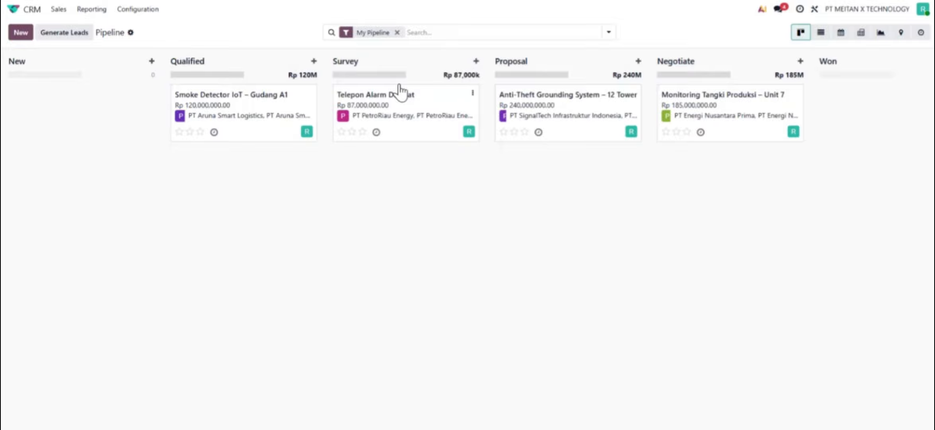
{"action": "left_click_drag", "start_coordinate": [384, 114], "coordinate": [687, 192]}
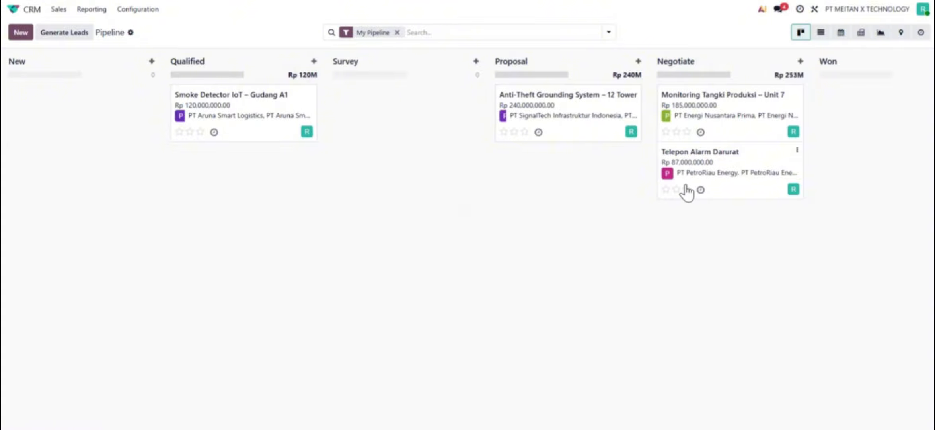
{"action": "left_click_drag", "start_coordinate": [695, 170], "coordinate": [855, 116]}
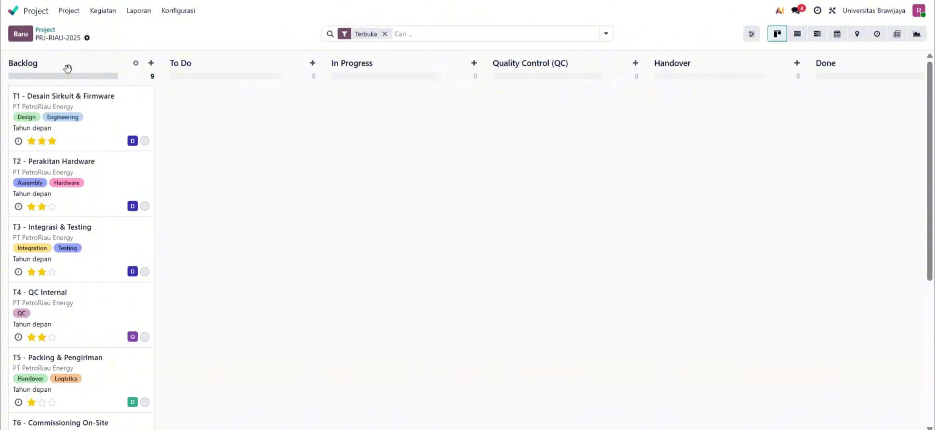
Examine the PRJ-RIAU-2025 board's stages, backlog tasks and the quick form for a new backlog task, without adding one
{"action": "scroll", "coordinate": [246, 110], "scroll_direction": "right", "scroll_amount": 2}
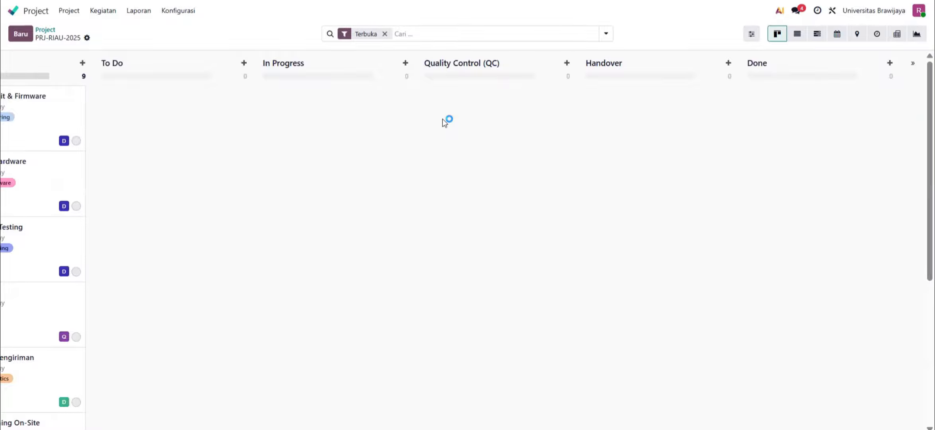
{"action": "scroll", "coordinate": [443, 118], "scroll_direction": "left", "scroll_amount": 2}
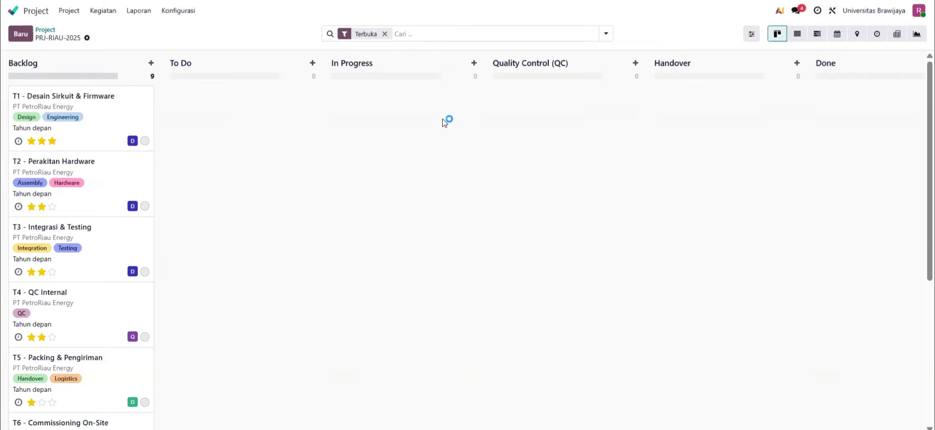
{"action": "scroll", "coordinate": [180, 283], "scroll_direction": "down", "scroll_amount": 6}
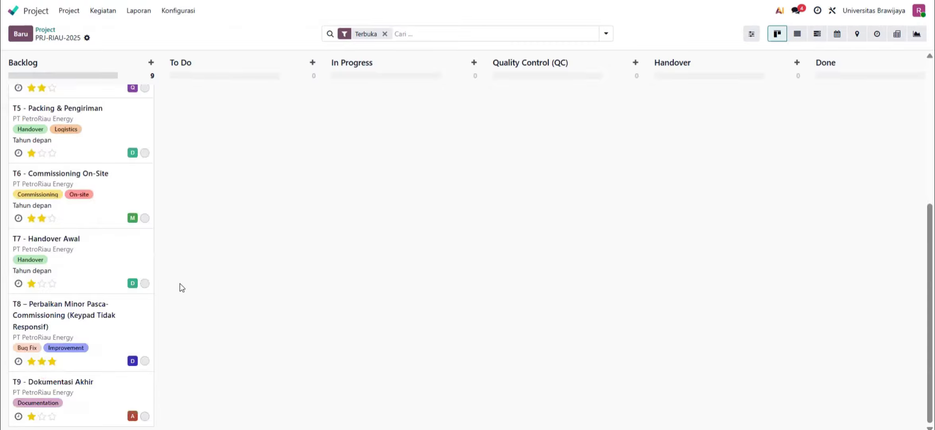
{"action": "scroll", "coordinate": [180, 284], "scroll_direction": "up", "scroll_amount": 6}
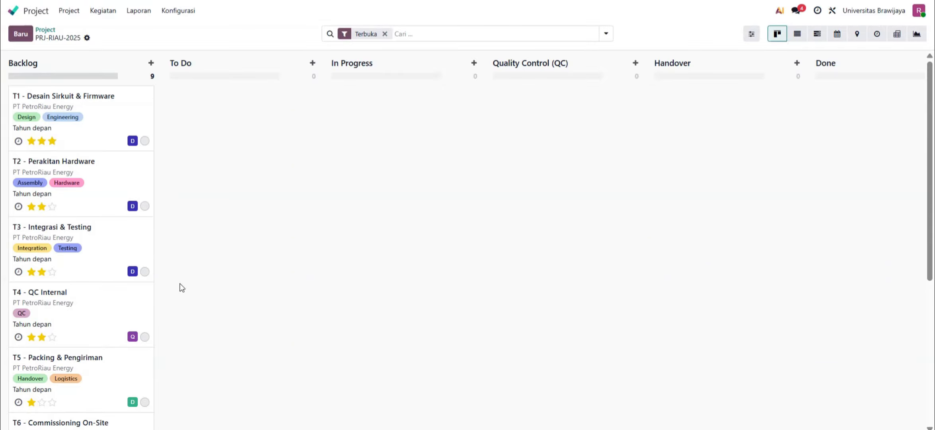
{"action": "left_click", "coordinate": [152, 64]}
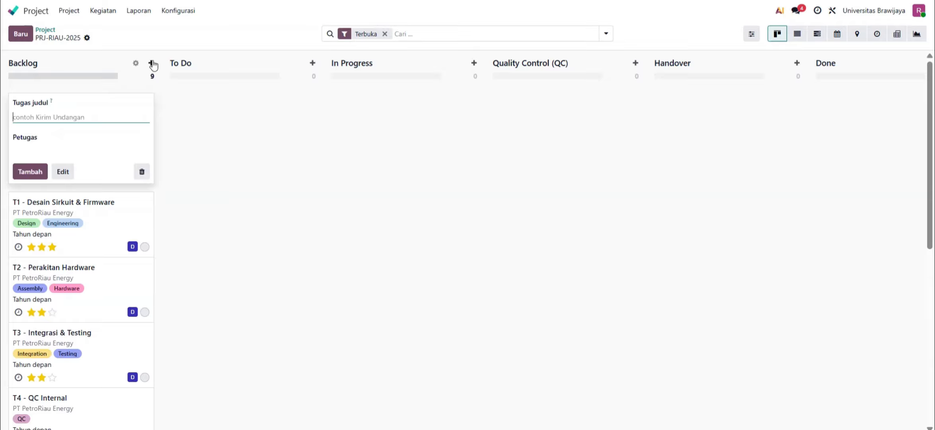
{"action": "left_click", "coordinate": [207, 185]}
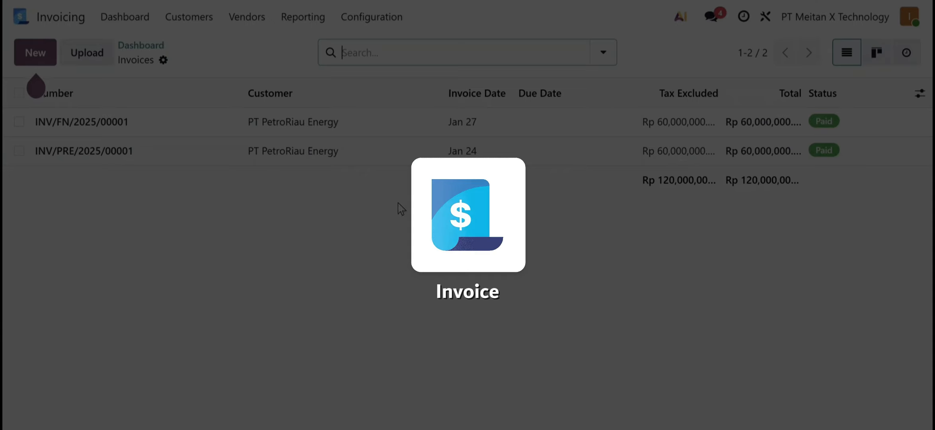
Review PT PetroRiau Energy's Telepon Alarm Darurat (DP 50%) invoice and its email draft, closing the draft without sending
{"action": "left_click", "coordinate": [139, 153]}
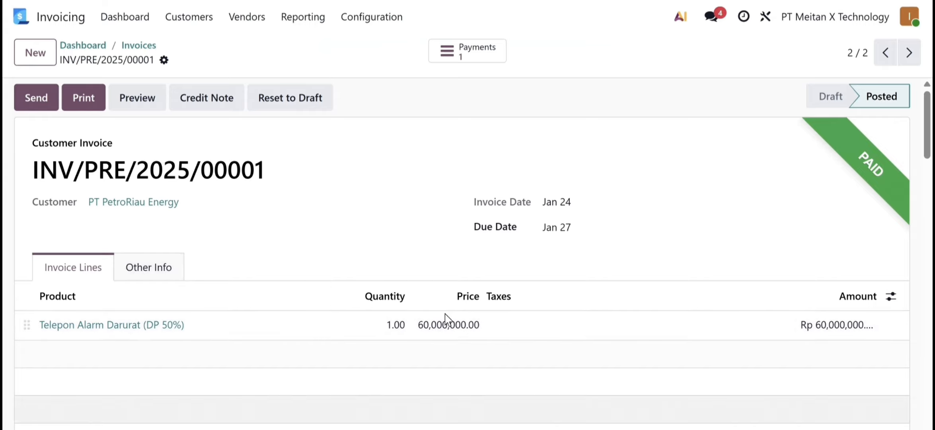
{"action": "left_click", "coordinate": [42, 103]}
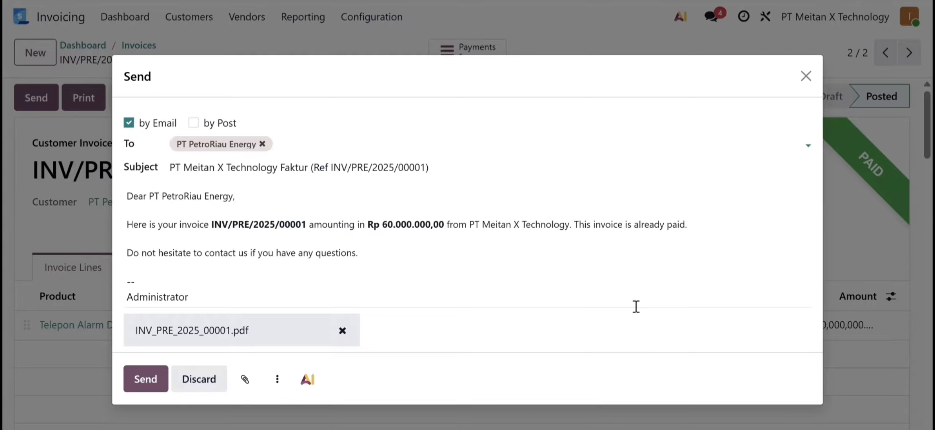
{"action": "left_click", "coordinate": [803, 77]}
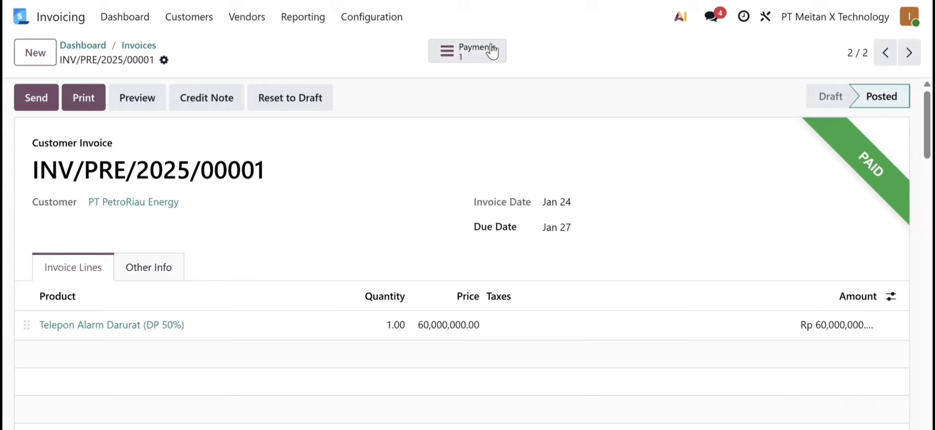
View the payment record linked to PT PetroRiau Energy's down-payment invoice
{"action": "left_click", "coordinate": [493, 51]}
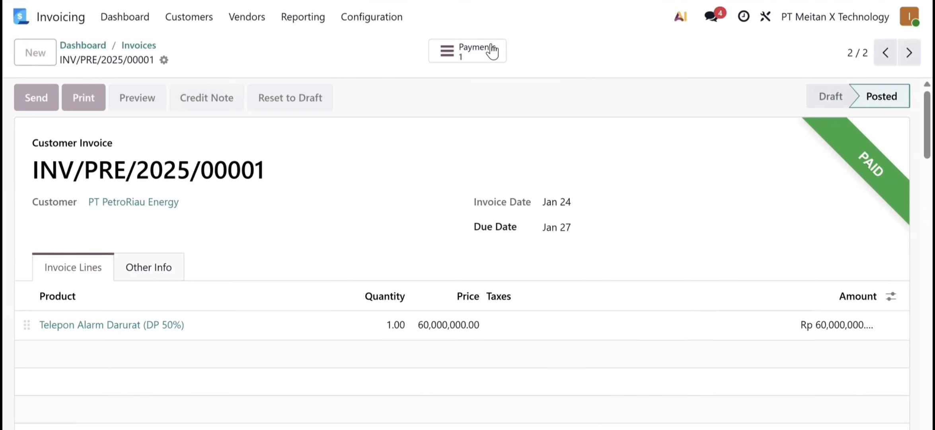
{"action": "scroll", "coordinate": [314, 203], "scroll_direction": "up", "scroll_amount": 1}
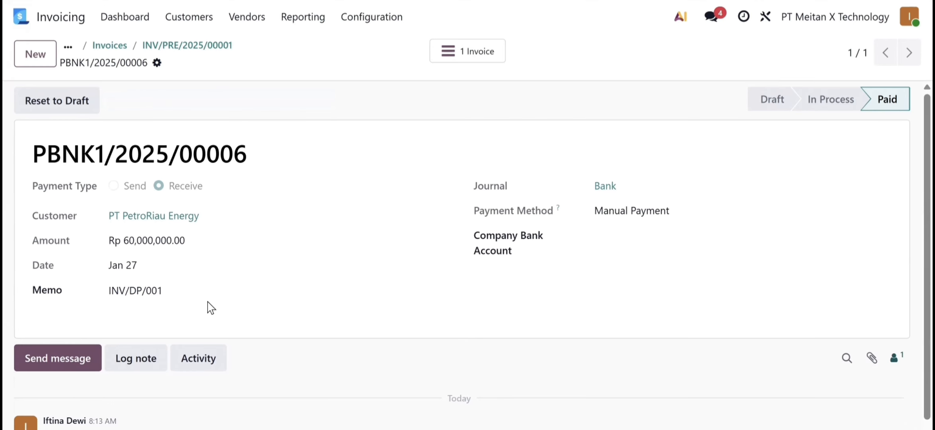
{"action": "scroll", "coordinate": [265, 311], "scroll_direction": "left", "scroll_amount": 3}
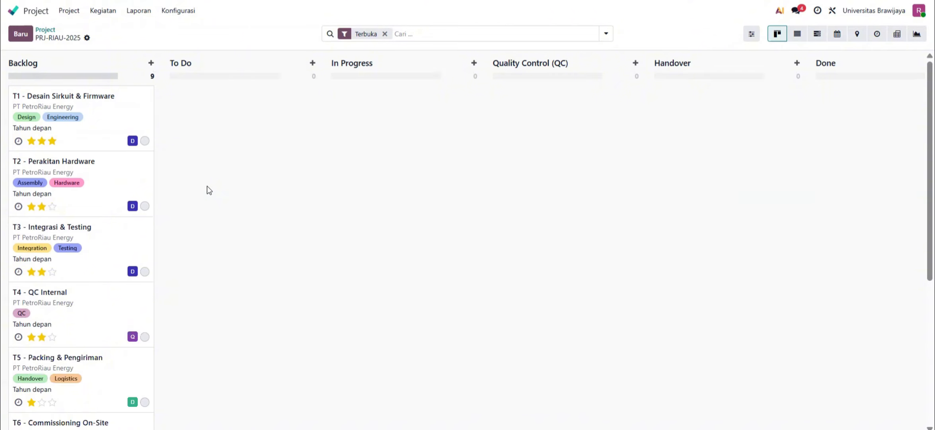
Check the details of task T1 - Desain Sirkuit & Firmware and move it from Backlog through In Progress to Done
{"action": "left_click", "coordinate": [97, 129]}
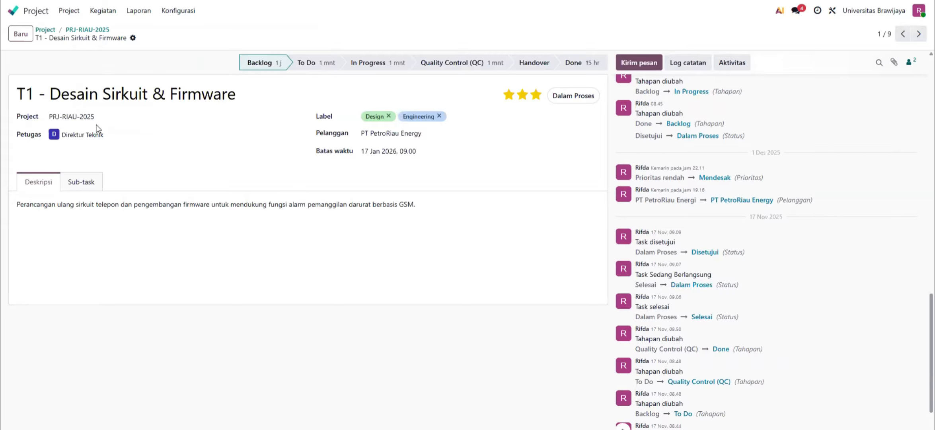
{"action": "left_click", "coordinate": [87, 29]}
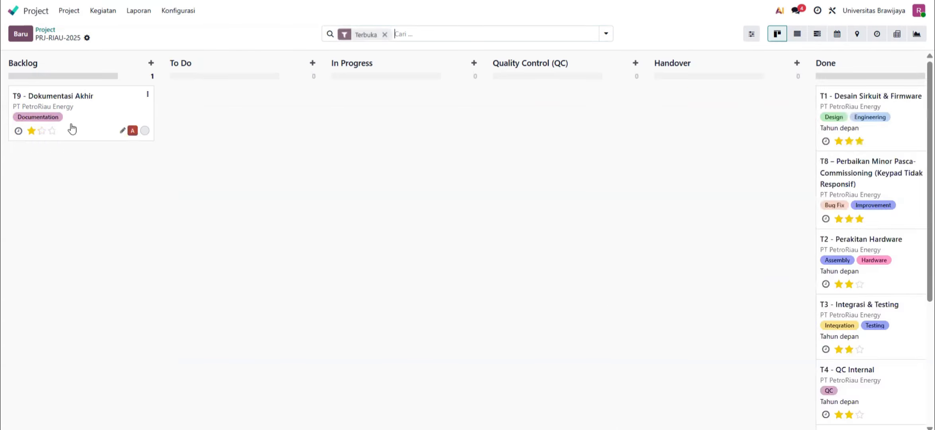
{"action": "left_click_drag", "start_coordinate": [50, 117], "coordinate": [376, 120]}
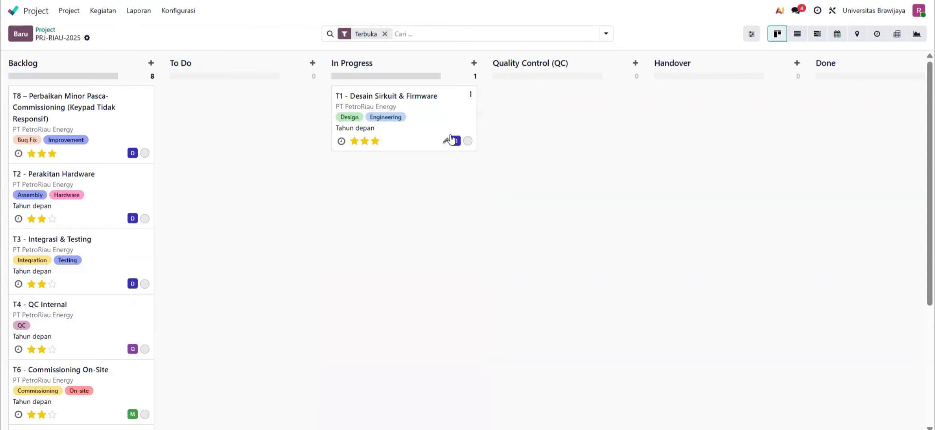
{"action": "left_click", "coordinate": [468, 141]}
{"action": "left_click", "coordinate": [479, 160]}
{"action": "left_click_drag", "start_coordinate": [351, 100], "coordinate": [859, 131]}
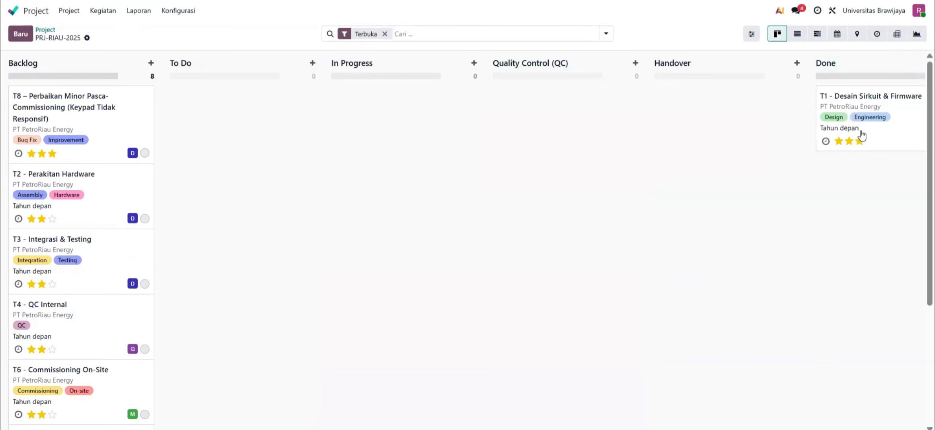
Check the details of task T2 - Perakitan Hardware and move it from Backlog to Done
{"action": "left_click", "coordinate": [87, 187]}
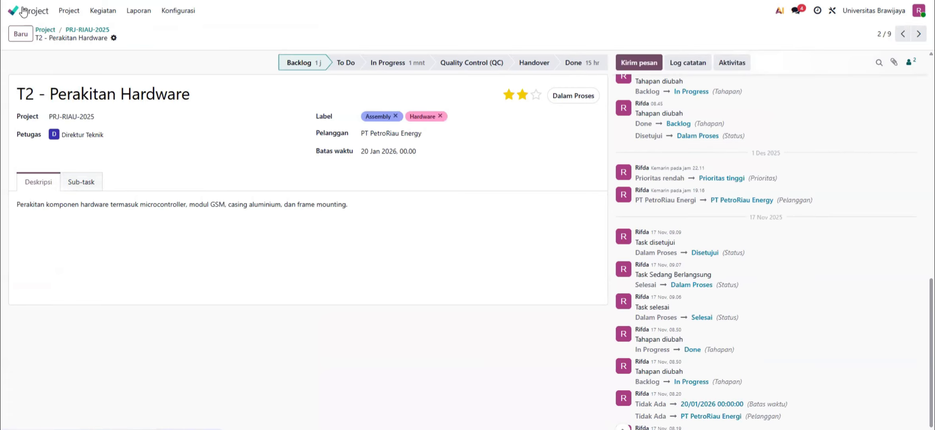
{"action": "key", "text": "alt+Left"}
{"action": "left_click_drag", "start_coordinate": [40, 198], "coordinate": [814, 195]}
Check the details of task T3 - Integrasi & Testing and move it from Backlog to Done
{"action": "left_click", "coordinate": [113, 179]}
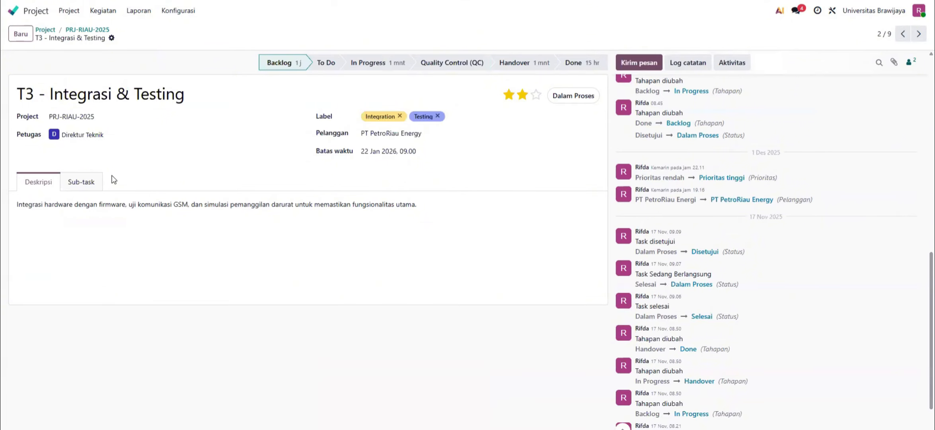
{"action": "left_click", "coordinate": [87, 30]}
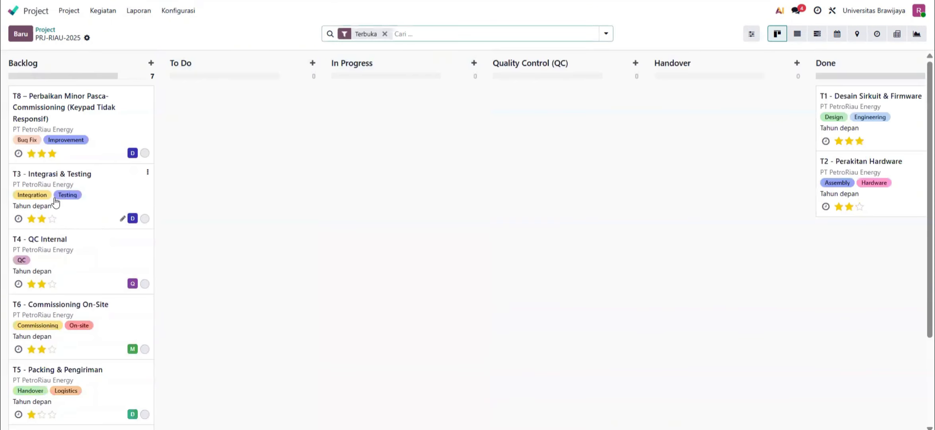
{"action": "left_click_drag", "start_coordinate": [49, 199], "coordinate": [830, 274]}
Check task T4 - QC Internal, move it to Quality Control (QC) and give it the orange exclamation-mark status
{"action": "scroll", "coordinate": [55, 218], "scroll_direction": "down", "scroll_amount": 2}
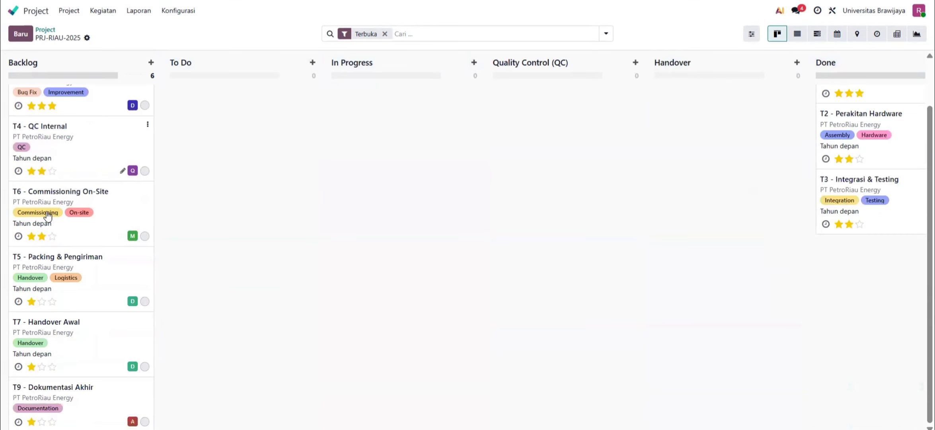
{"action": "left_click", "coordinate": [88, 159]}
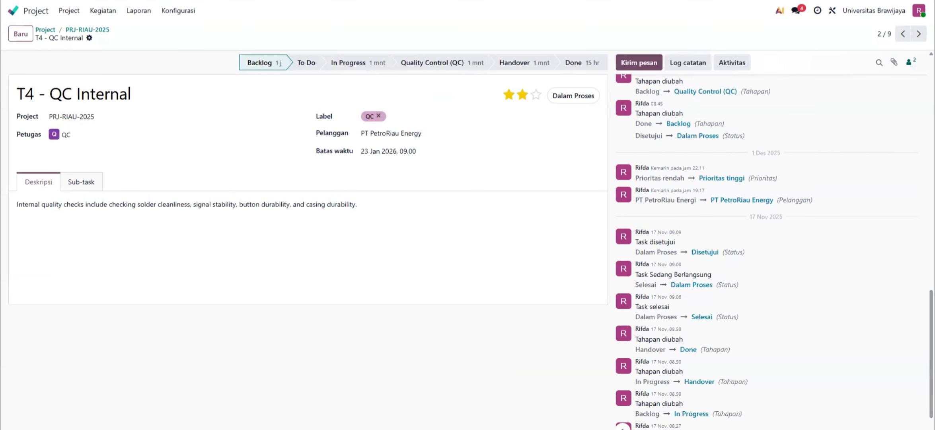
{"action": "left_click_drag", "start_coordinate": [40, 199], "coordinate": [494, 135]}
{"action": "left_click", "coordinate": [630, 141]}
{"action": "left_click", "coordinate": [643, 172]}
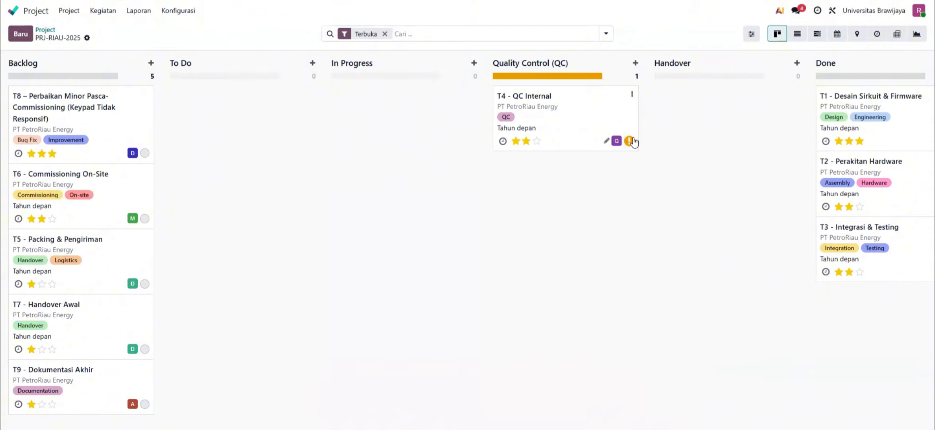
Reset the status of task T4 - QC Internal to in progress and move it from Quality Control (QC) to Done
{"action": "left_click", "coordinate": [629, 141]}
{"action": "left_click", "coordinate": [642, 159]}
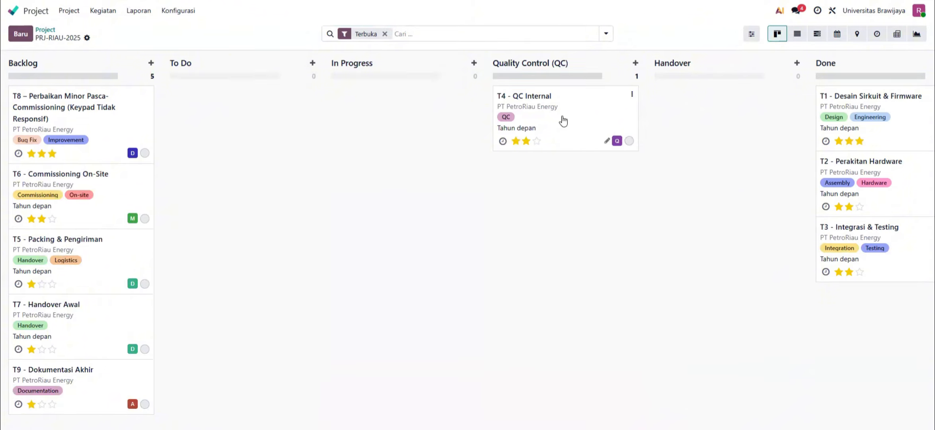
{"action": "left_click_drag", "start_coordinate": [563, 121], "coordinate": [835, 323]}
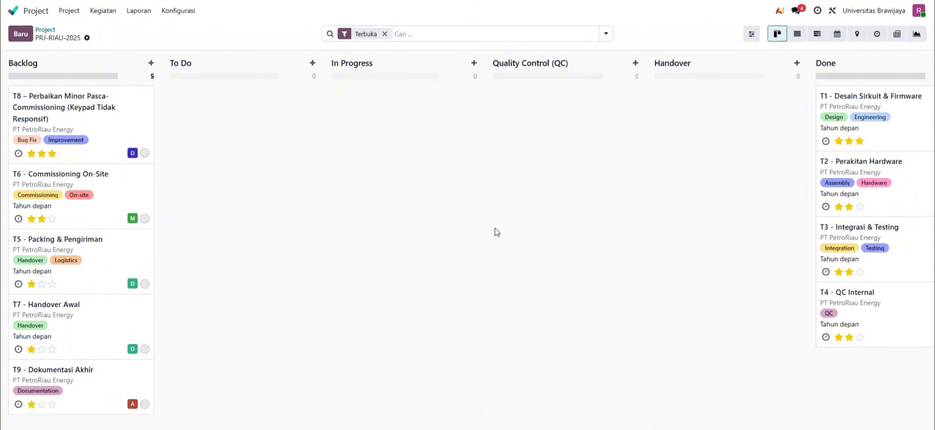
Check the details of task T5 - Packing & Pengiriman and move it from Backlog through In Progress to Done
{"action": "left_click", "coordinate": [85, 247]}
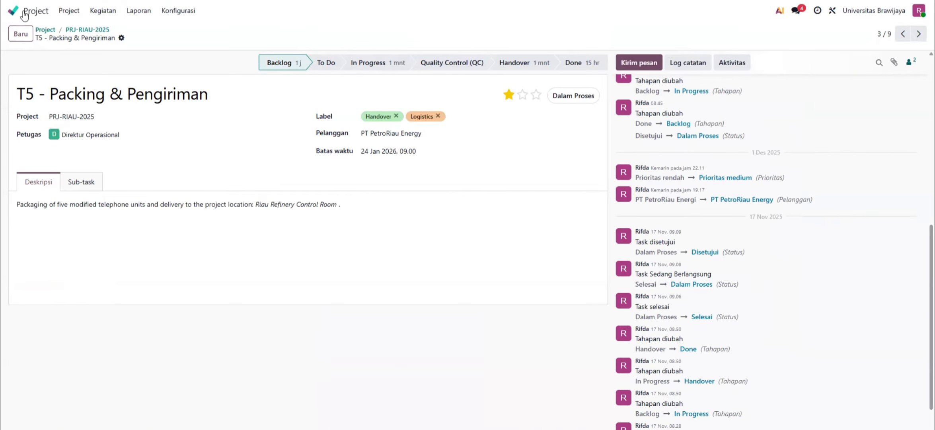
{"action": "key", "text": "alt+Left"}
{"action": "left_click_drag", "start_coordinate": [54, 272], "coordinate": [382, 146]}
{"action": "left_click_drag", "start_coordinate": [390, 119], "coordinate": [838, 392]}
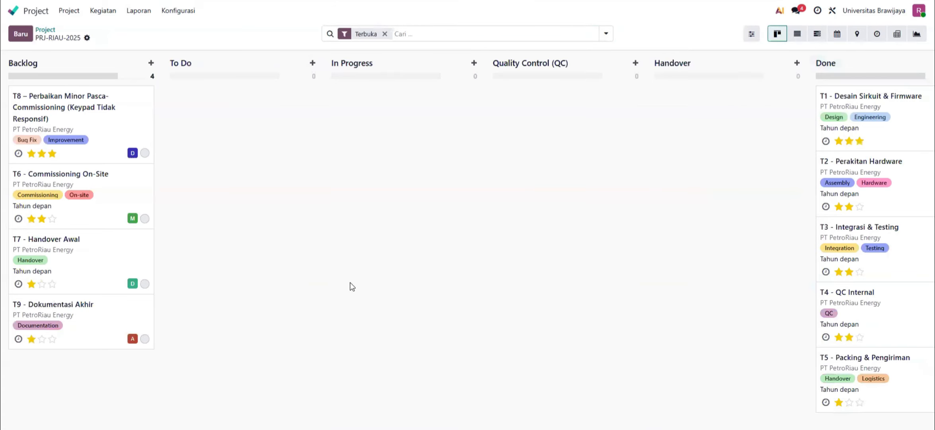
Check the details of task T6 - Commissioning On-Site and move it from Backlog through In Progress to Done
{"action": "left_click", "coordinate": [112, 198]}
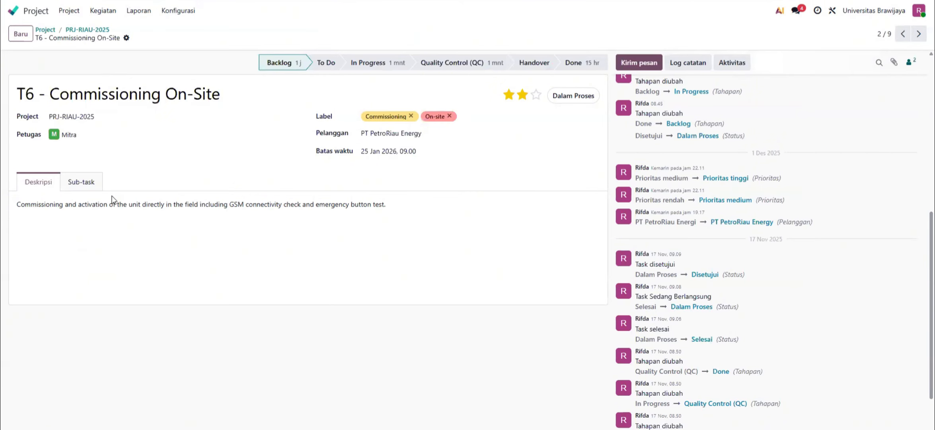
{"action": "key", "text": "alt+Left"}
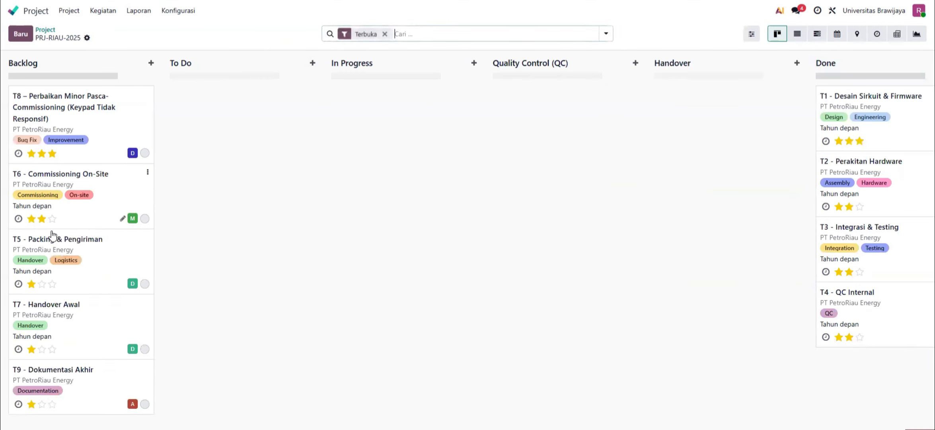
{"action": "left_click_drag", "start_coordinate": [58, 184], "coordinate": [856, 380]}
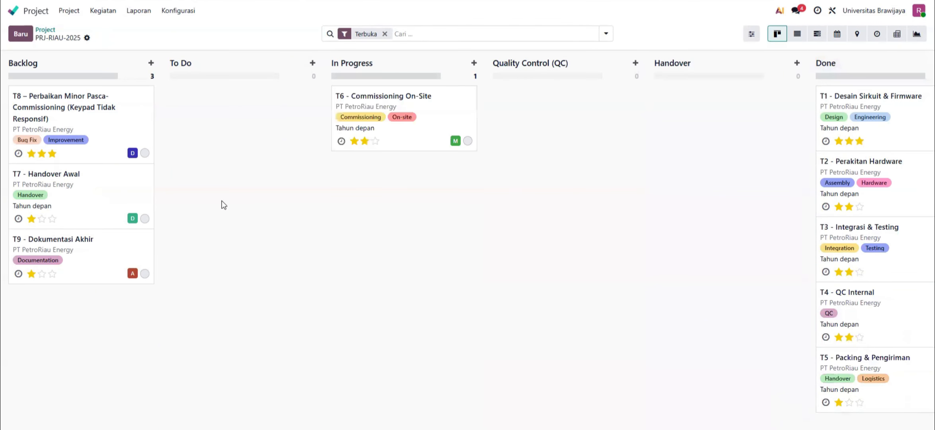
{"action": "left_click_drag", "start_coordinate": [387, 138], "coordinate": [826, 388]}
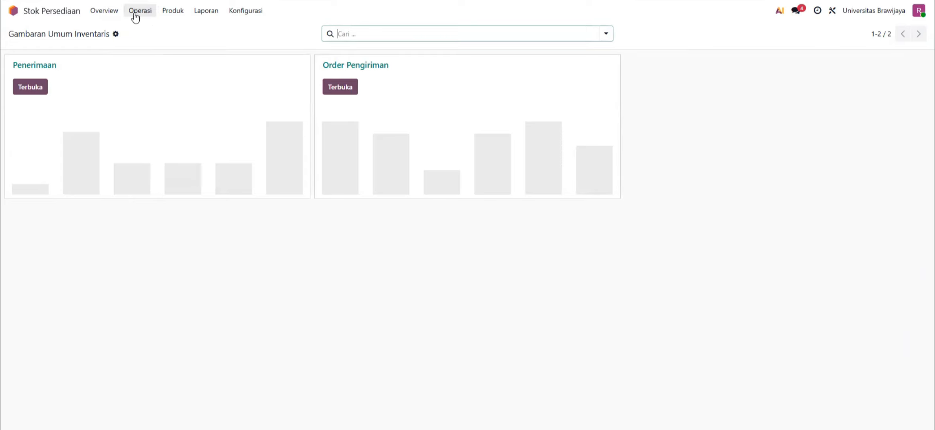
Open the list of incoming receipts (Penerimaan) in the Stok Persediaan inventory module
{"action": "left_click", "coordinate": [144, 15]}
{"action": "left_click", "coordinate": [157, 44]}
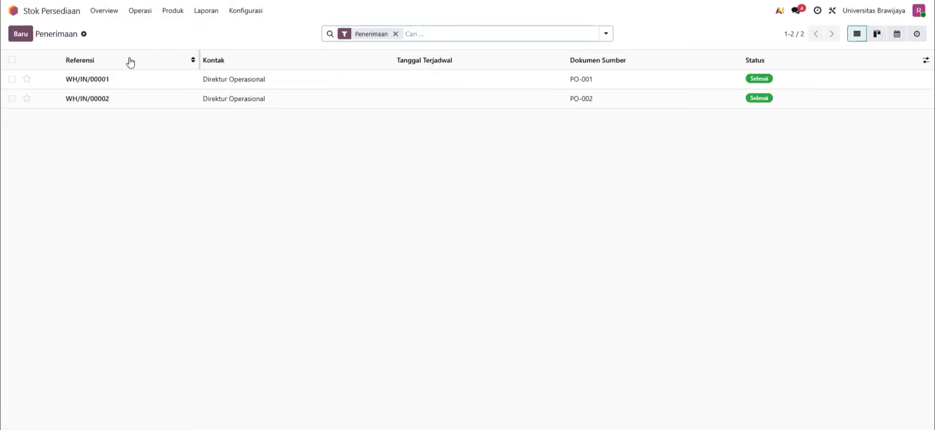
Check the product lines and details of both incoming receipts in the Penerimaan list, one after the other
{"action": "left_click", "coordinate": [112, 81]}
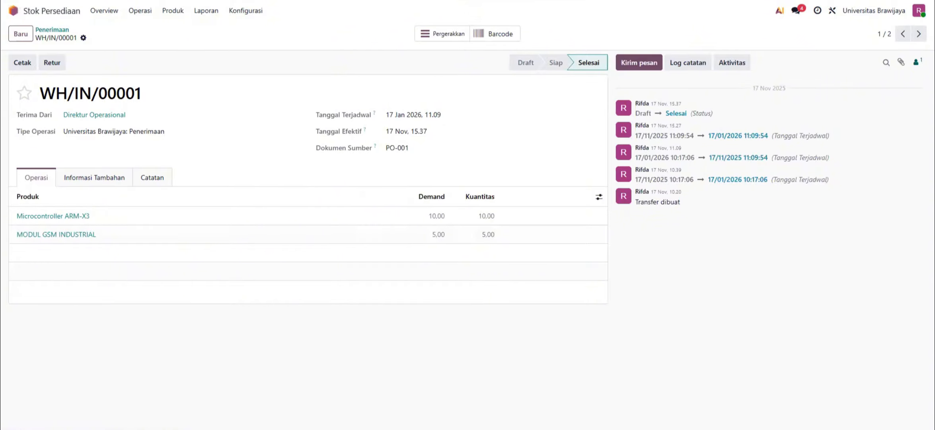
{"action": "key", "text": "alt+Left"}
{"action": "left_click", "coordinate": [117, 99]}
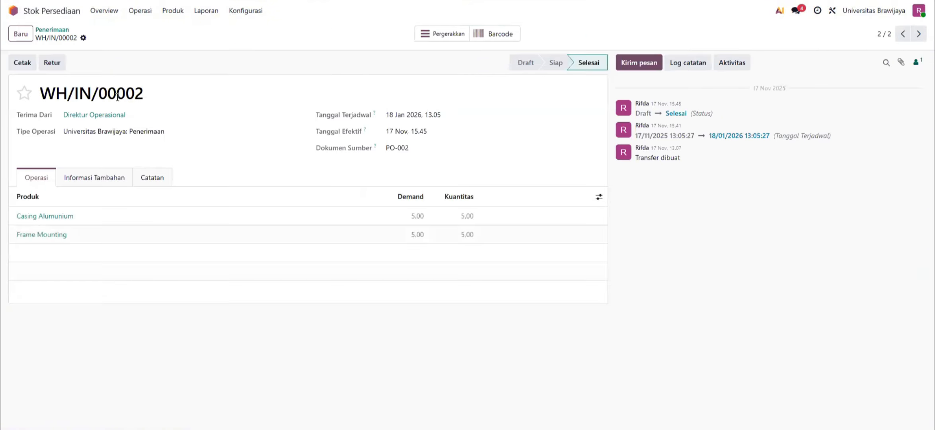
Open the outgoing deliveries (Pengiriman) and check the delivery order for PT PetroRiau Energi
{"action": "left_click", "coordinate": [146, 15]}
{"action": "left_click", "coordinate": [156, 58]}
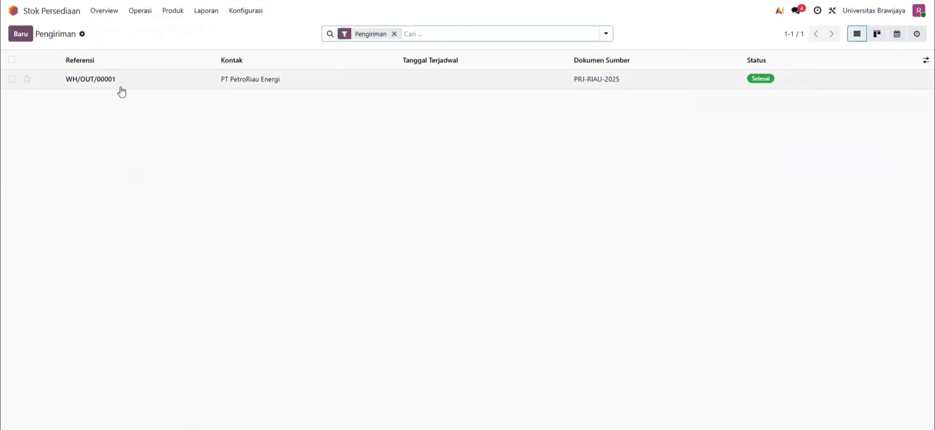
{"action": "left_click", "coordinate": [122, 90]}
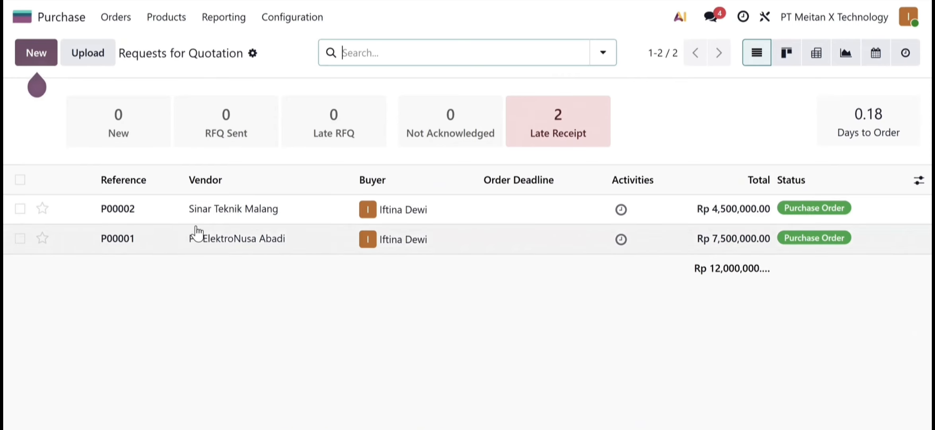
Open the Sinar Teknik Malang purchase order and review its expected arrival, product lines and total
{"action": "left_click", "coordinate": [201, 210]}
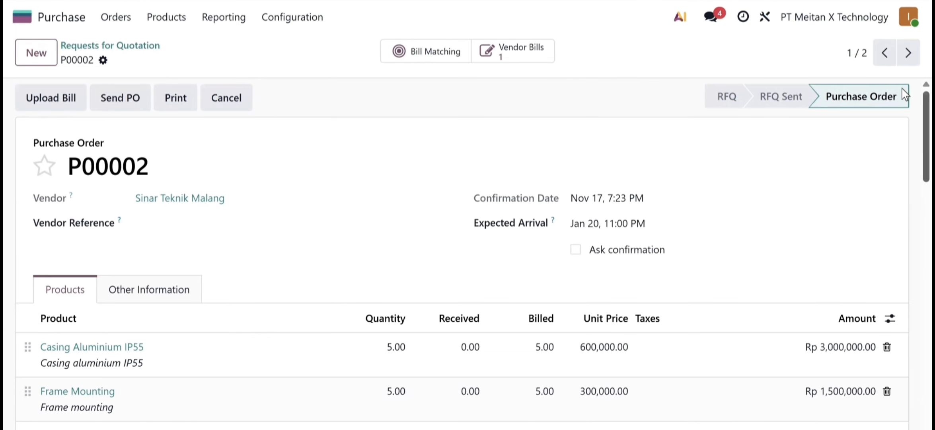
{"action": "scroll", "coordinate": [375, 259], "scroll_direction": "down", "scroll_amount": 1}
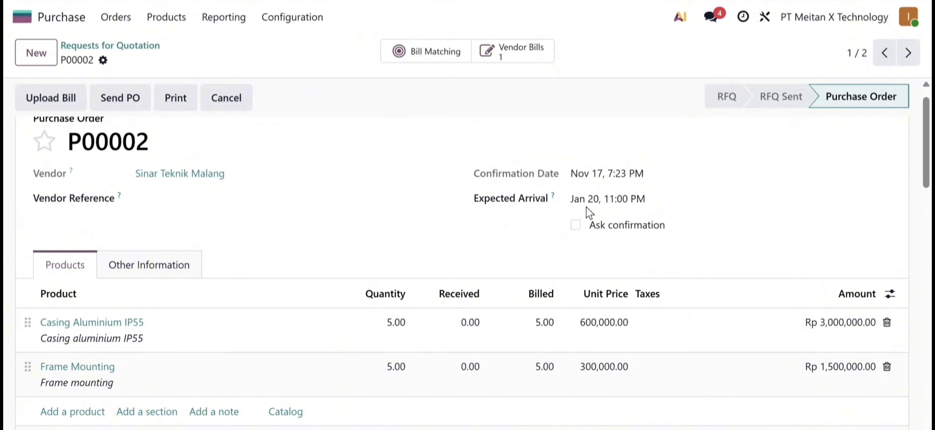
{"action": "scroll", "coordinate": [345, 272], "scroll_direction": "down", "scroll_amount": 3}
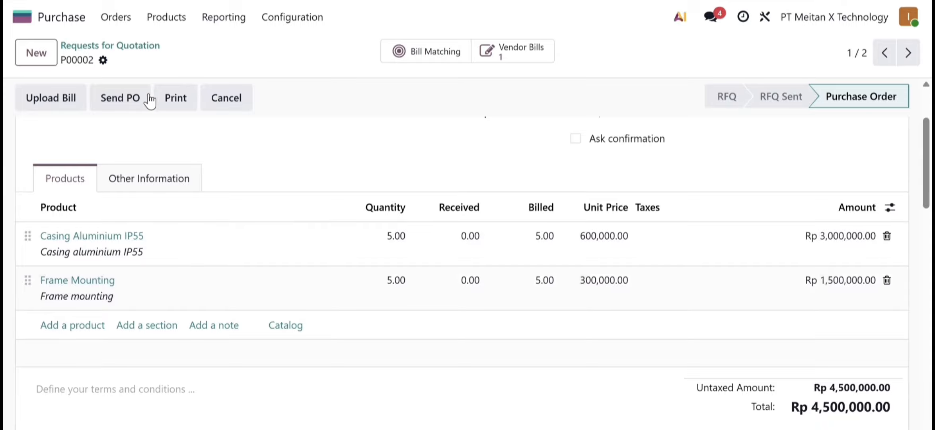
Preview the email for sending the Sinar Teknik Malang purchase order and close it without sending
{"action": "left_click", "coordinate": [150, 99]}
{"action": "scroll", "coordinate": [271, 191], "scroll_direction": "up", "scroll_amount": 3}
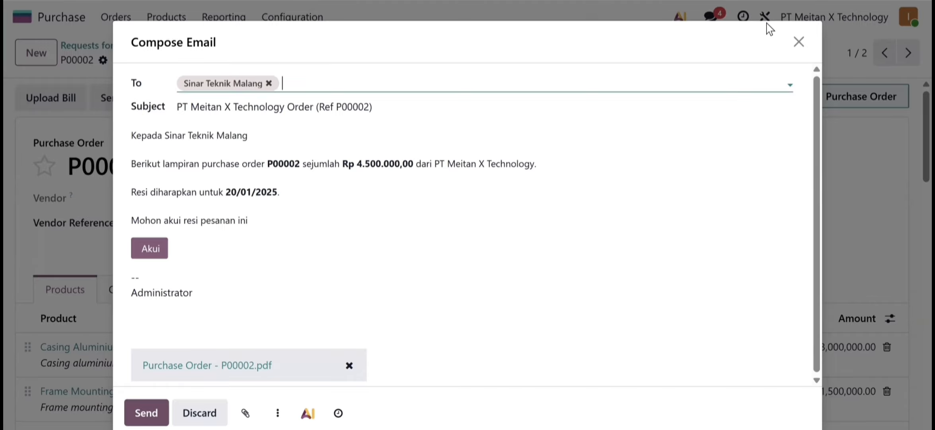
{"action": "left_click", "coordinate": [798, 42]}
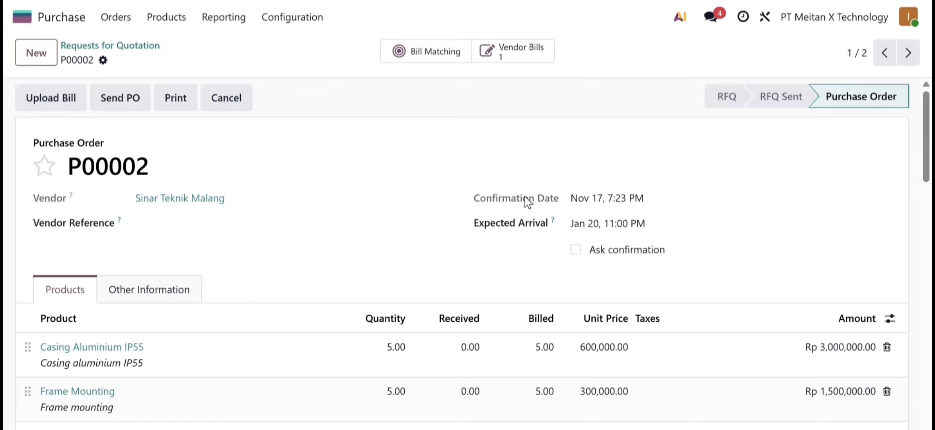
Open the vendor bill linked to the Sinar Teknik Malang purchase order and review its dates and invoice lines
{"action": "left_click", "coordinate": [511, 55]}
{"action": "scroll", "coordinate": [403, 248], "scroll_direction": "down", "scroll_amount": 3}
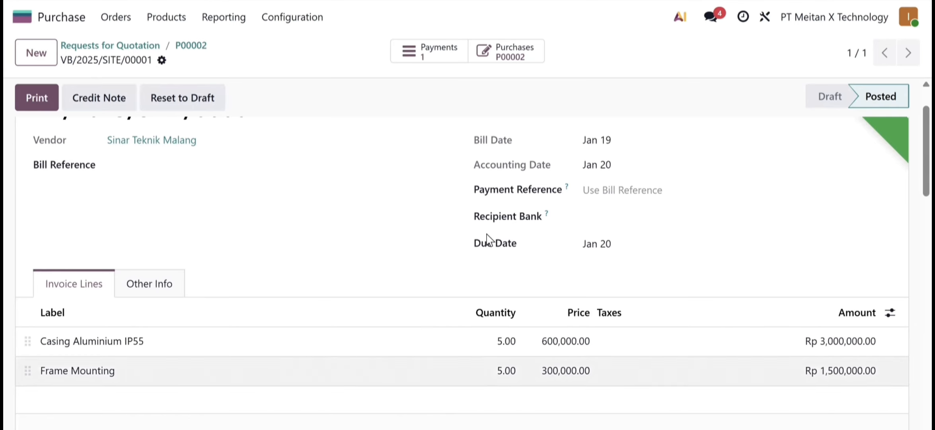
{"action": "scroll", "coordinate": [513, 263], "scroll_direction": "up", "scroll_amount": 3}
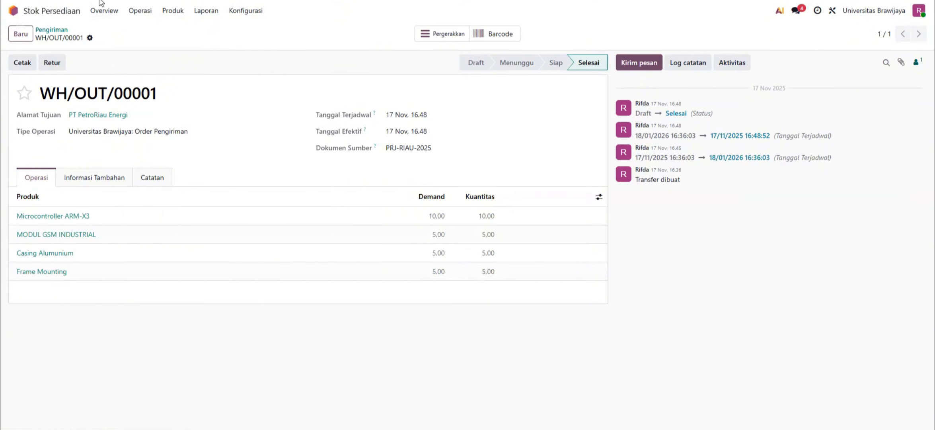
Check the details of task T7 - Handover Awal in project PRJ-RIAU-2025 and move it from Backlog to Done
{"action": "key", "text": "alt+Left"}
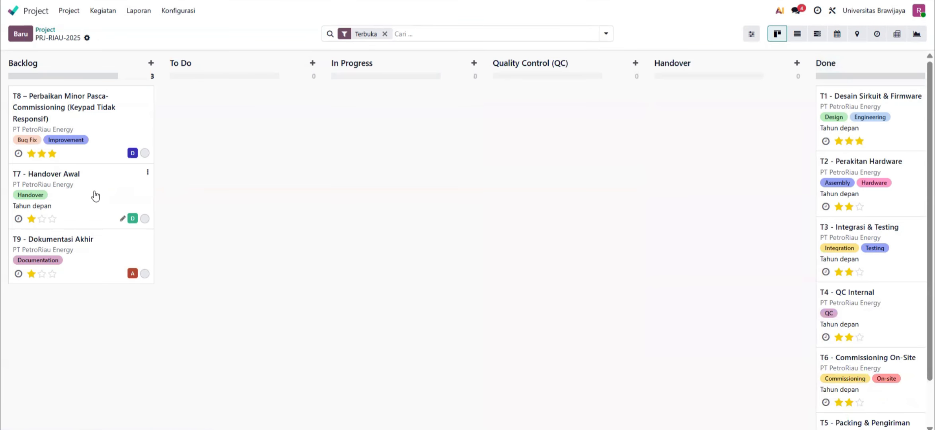
{"action": "left_click", "coordinate": [94, 194]}
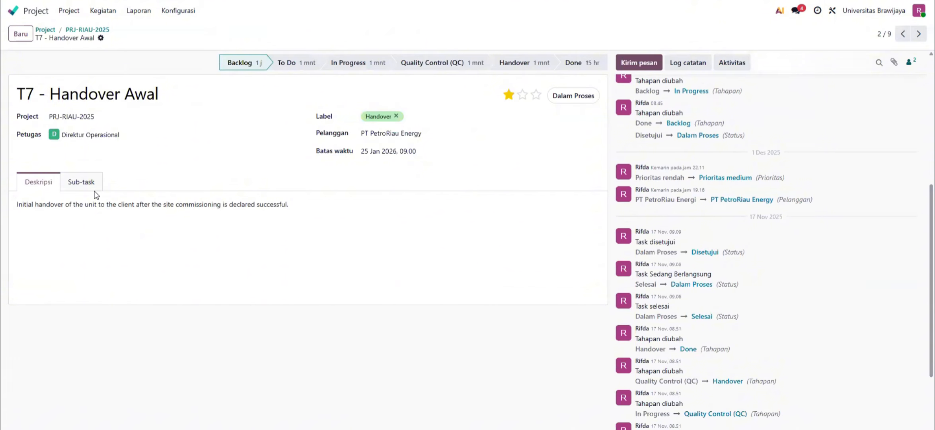
{"action": "left_click", "coordinate": [70, 29]}
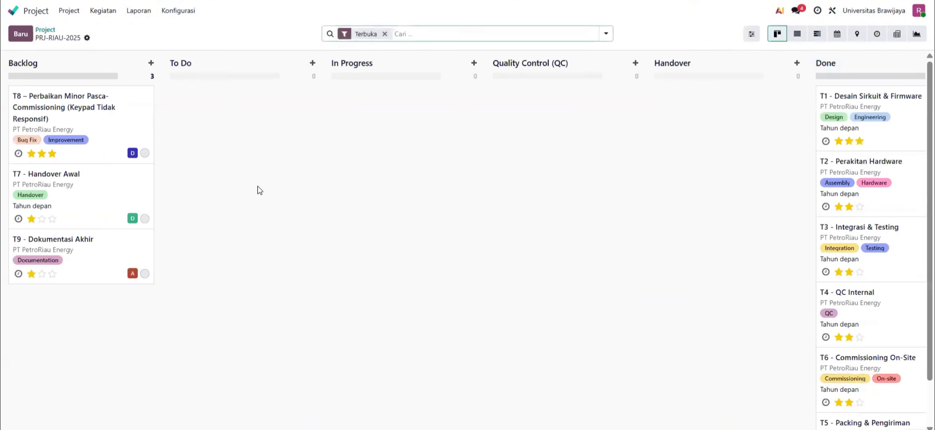
{"action": "left_click_drag", "start_coordinate": [76, 188], "coordinate": [842, 411]}
{"action": "scroll", "coordinate": [716, 382], "scroll_direction": "up", "scroll_amount": 2}
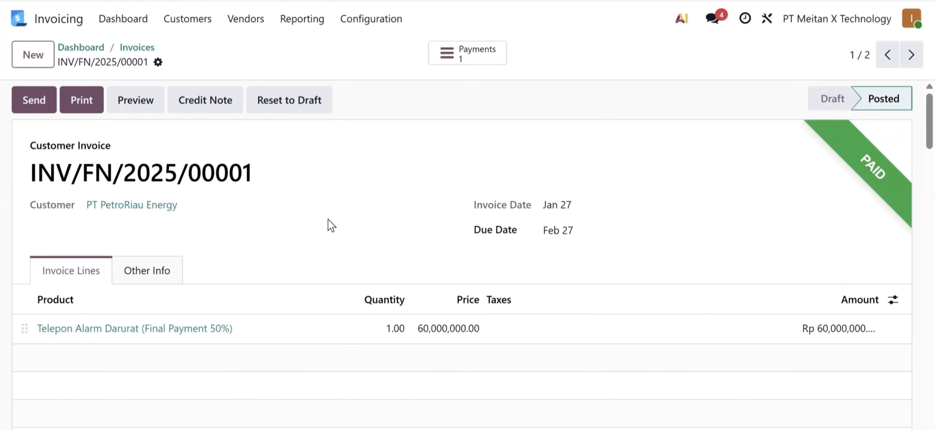
Preview the email for the PT PetroRiau Energy final payment invoice, close it without sending and open the linked payment
{"action": "left_click", "coordinate": [20, 112]}
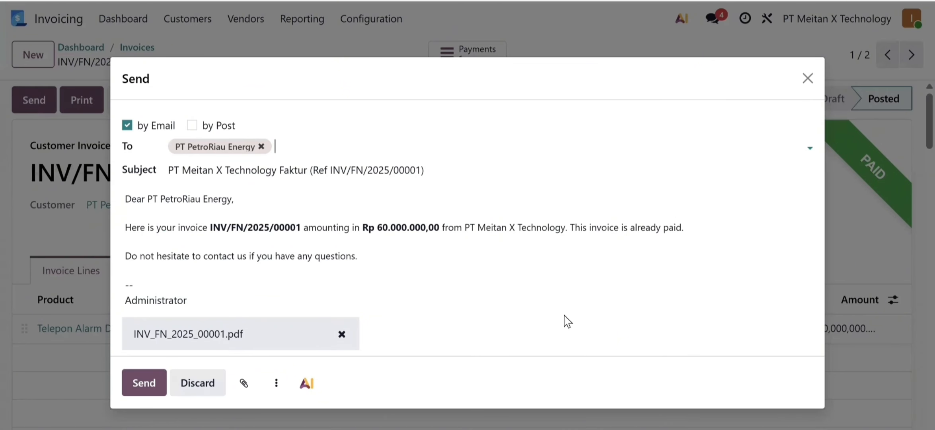
{"action": "left_click", "coordinate": [808, 80]}
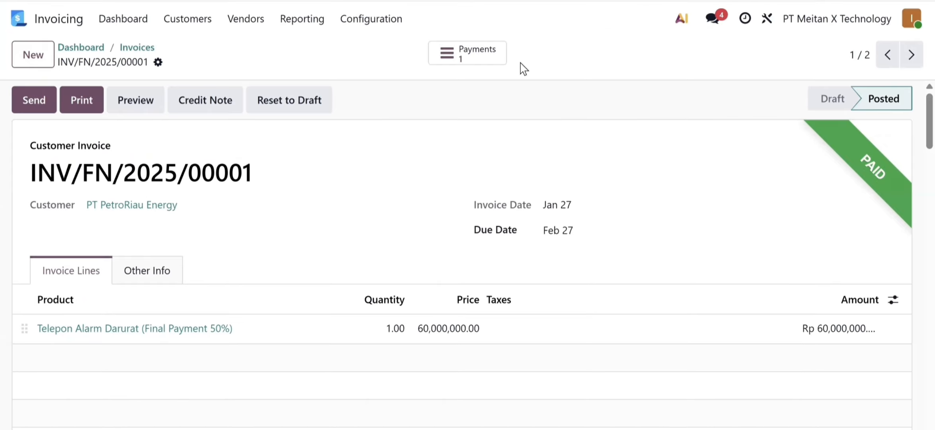
{"action": "left_click", "coordinate": [468, 60]}
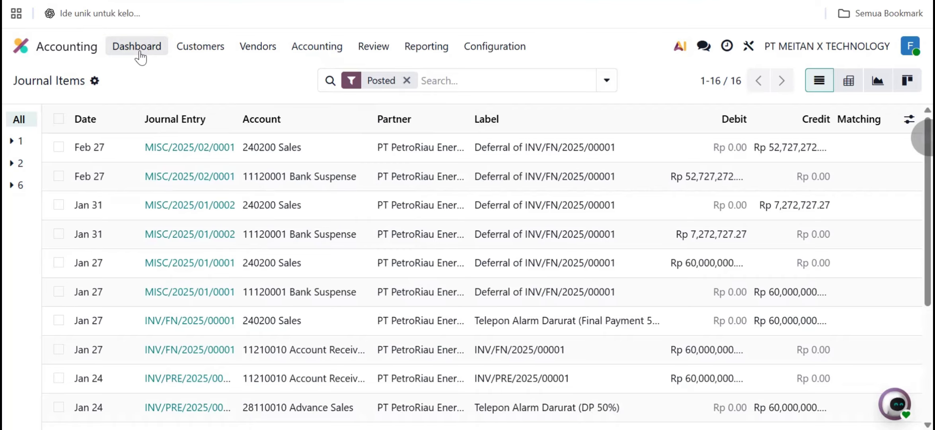
{"action": "left_click", "coordinate": [189, 45]}
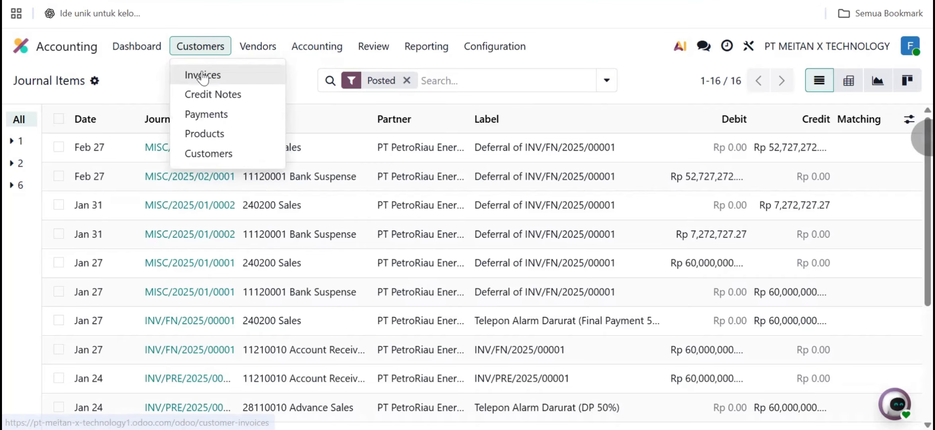
{"action": "left_click", "coordinate": [252, 48]}
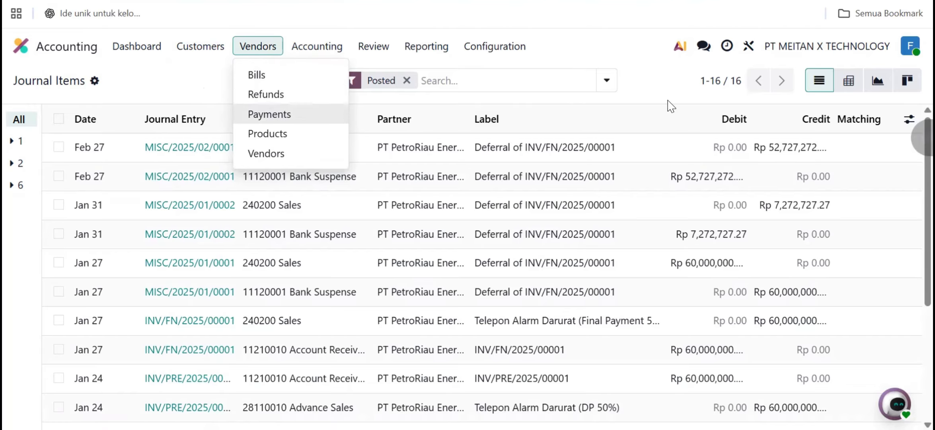
{"action": "left_click", "coordinate": [653, 78]}
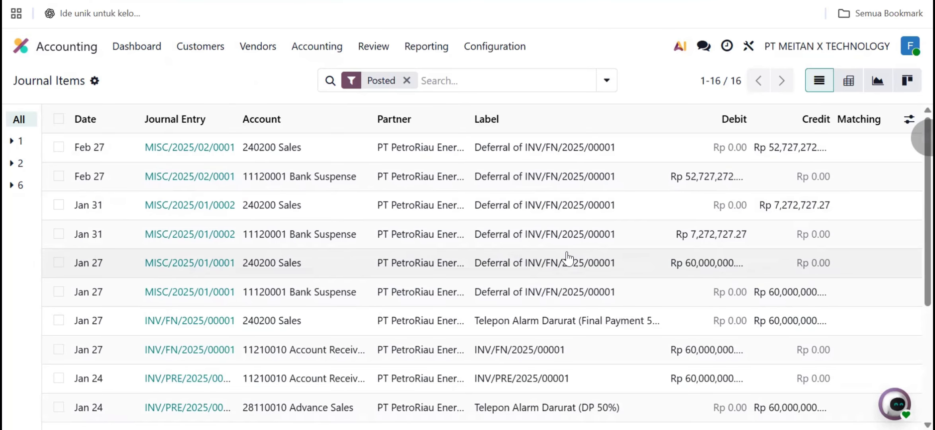
Open the posted Journal Items in Accounting and review the customer invoice, deferral and vendor bill entries through to the totals
{"action": "left_click", "coordinate": [378, 51]}
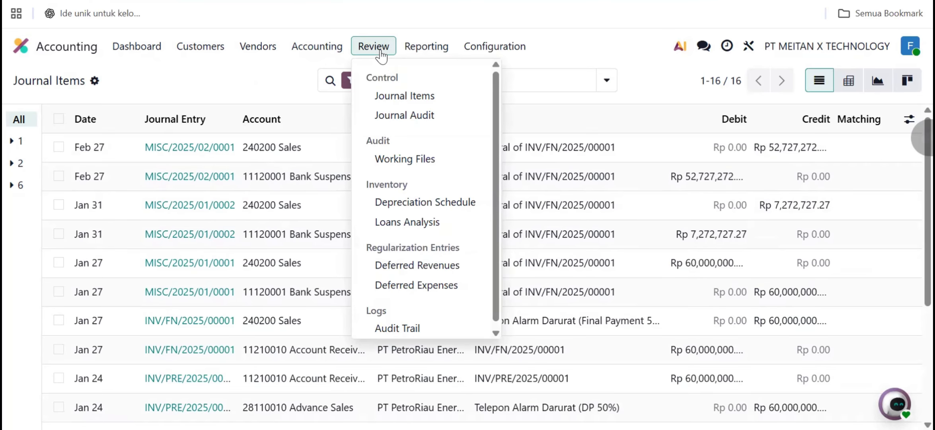
{"action": "left_click", "coordinate": [414, 97]}
{"action": "scroll", "coordinate": [448, 280], "scroll_direction": "down", "scroll_amount": 5}
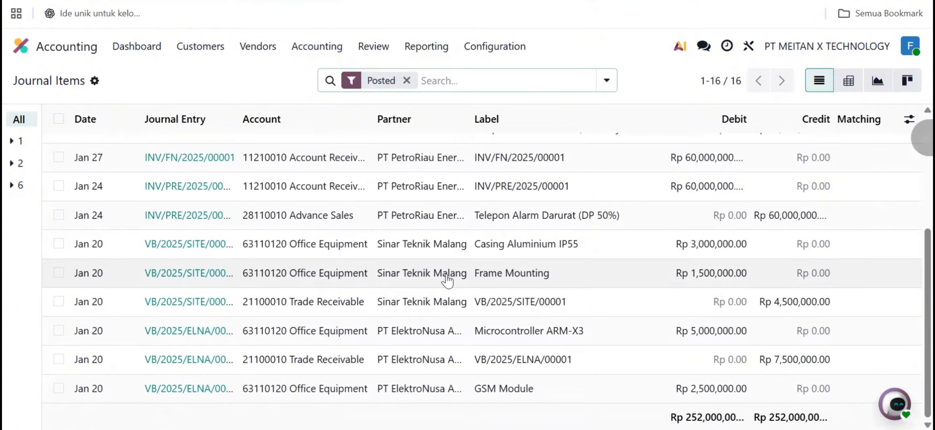
{"action": "scroll", "coordinate": [448, 281], "scroll_direction": "up", "scroll_amount": 5}
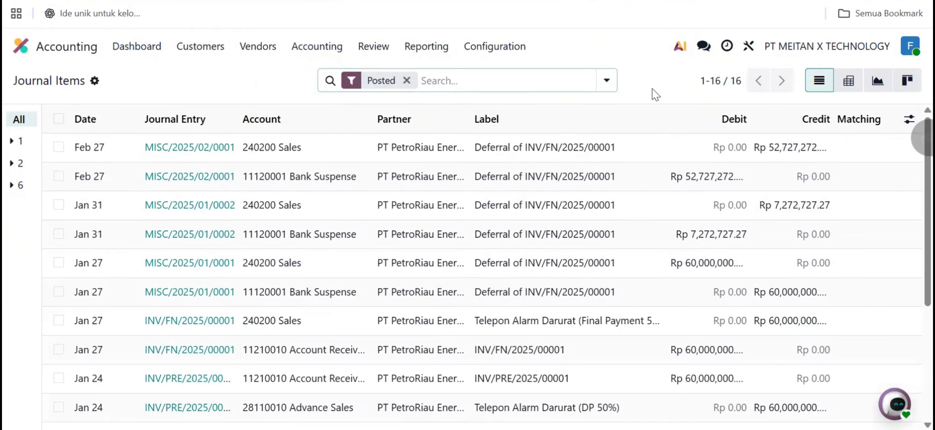
{"action": "scroll", "coordinate": [556, 275], "scroll_direction": "down", "scroll_amount": 3}
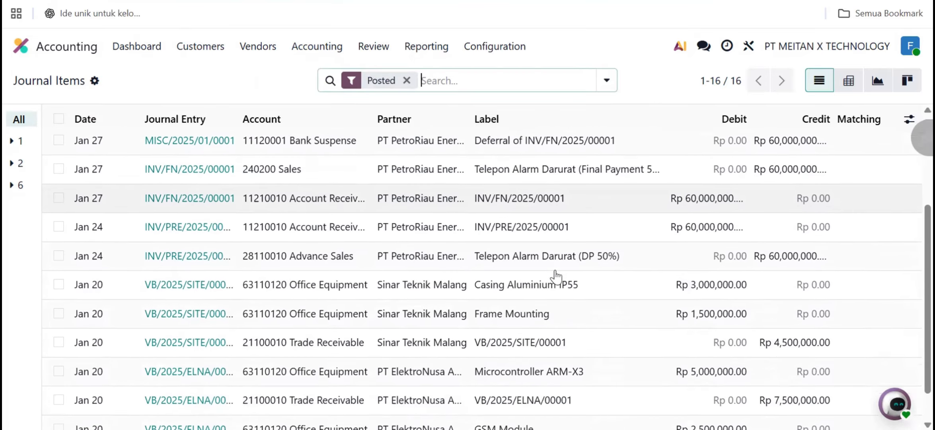
{"action": "scroll", "coordinate": [556, 275], "scroll_direction": "down", "scroll_amount": 1}
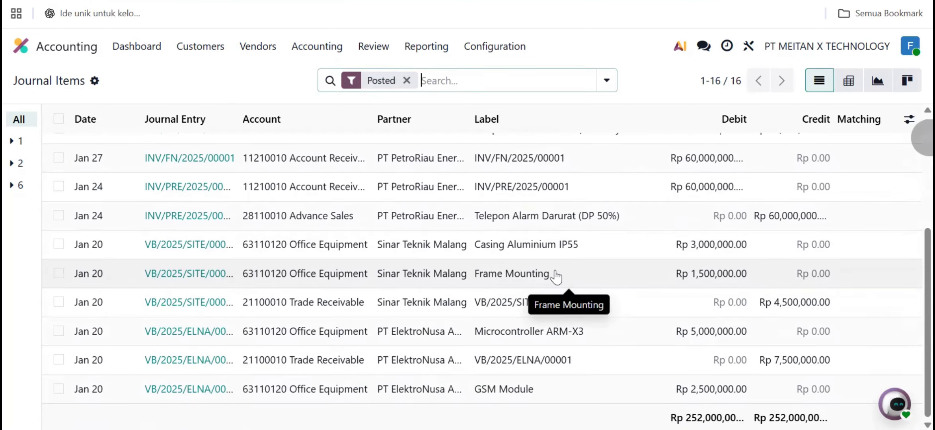
{"action": "scroll", "coordinate": [524, 196], "scroll_direction": "up", "scroll_amount": 3}
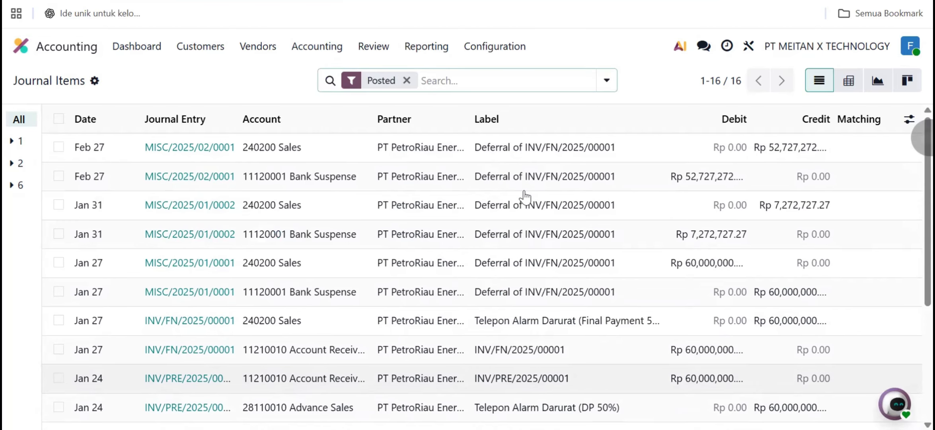
Open the Balance Sheet report and review its assets, liabilities and equity sections
{"action": "left_click", "coordinate": [422, 47]}
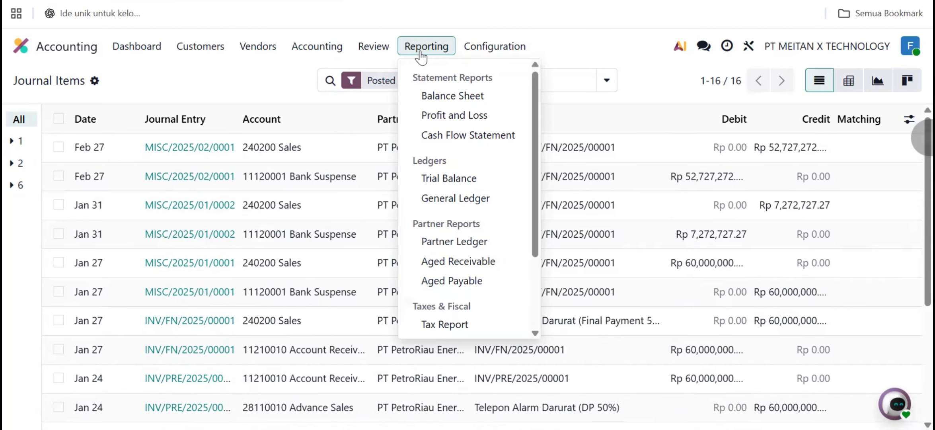
{"action": "left_click", "coordinate": [435, 95]}
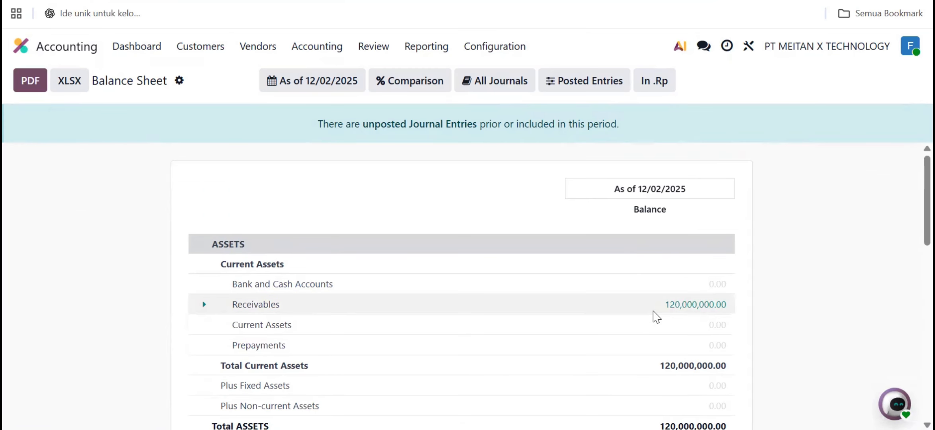
{"action": "scroll", "coordinate": [594, 335], "scroll_direction": "down", "scroll_amount": 1}
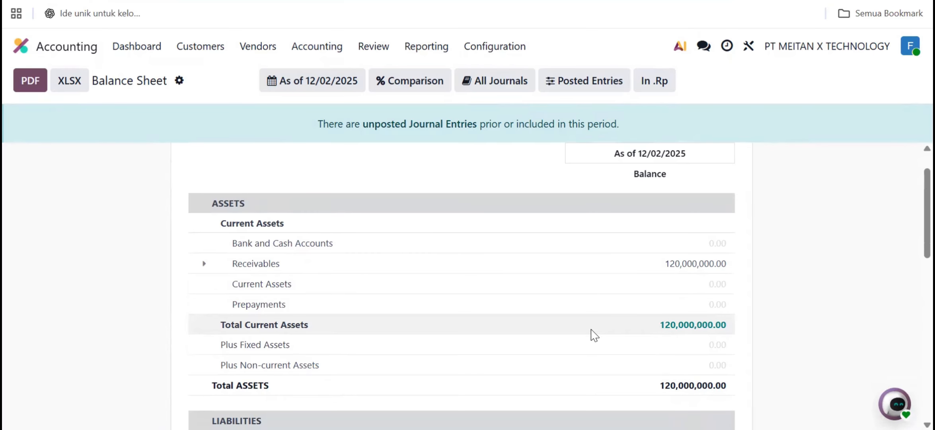
{"action": "scroll", "coordinate": [594, 335], "scroll_direction": "down", "scroll_amount": 6}
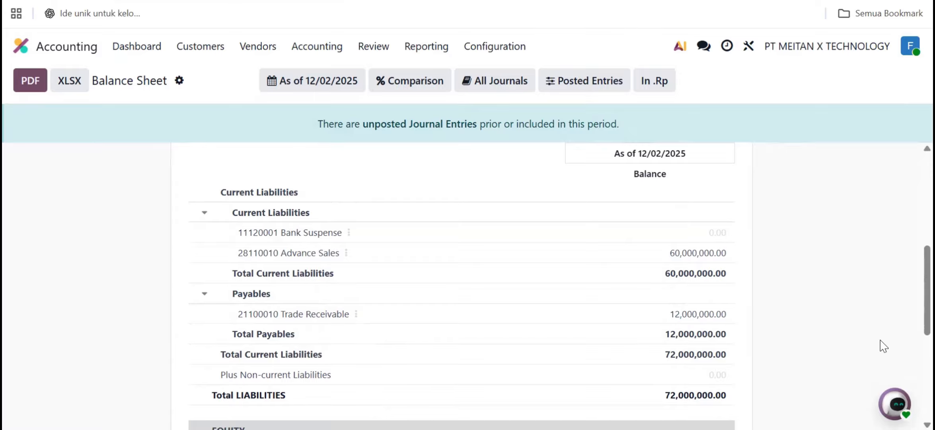
{"action": "scroll", "coordinate": [882, 344], "scroll_direction": "down", "scroll_amount": 1}
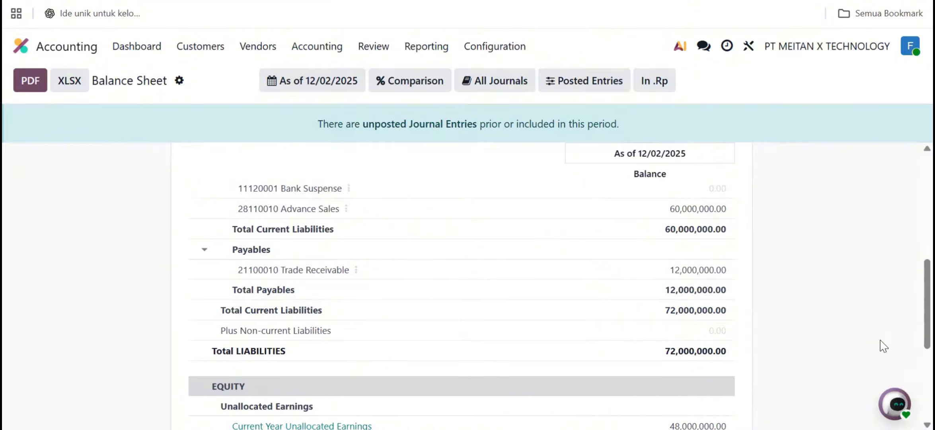
{"action": "scroll", "coordinate": [851, 349], "scroll_direction": "down", "scroll_amount": 3}
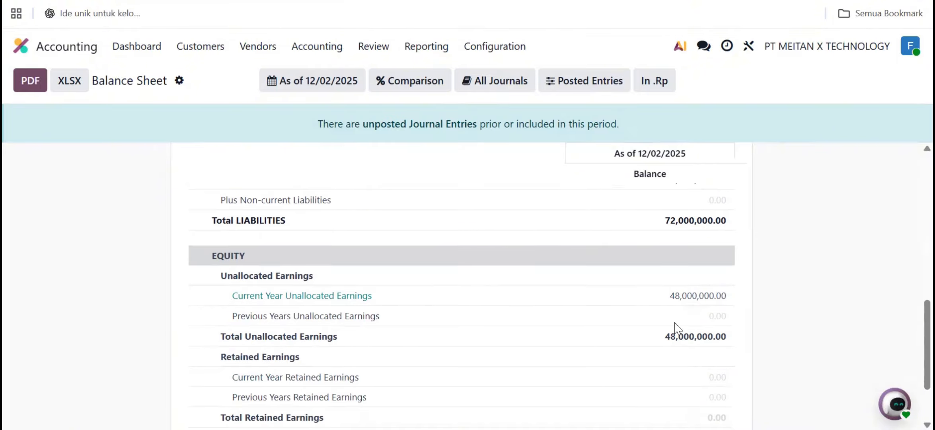
{"action": "scroll", "coordinate": [913, 310], "scroll_direction": "down", "scroll_amount": 2}
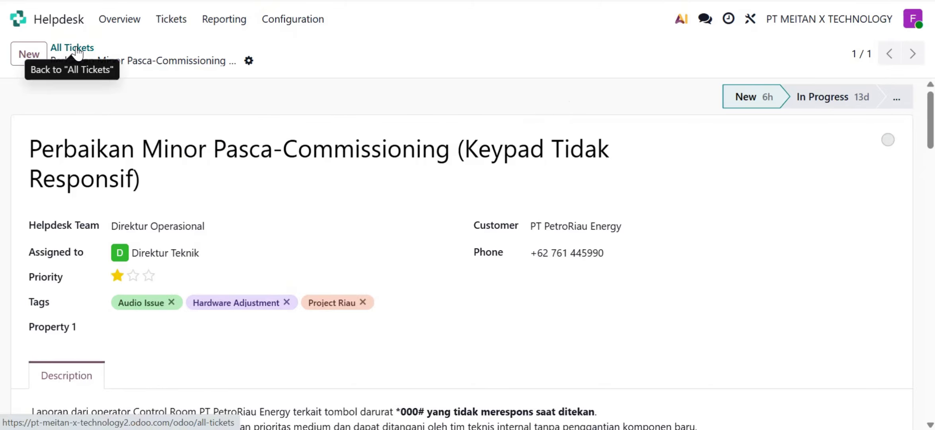
{"action": "left_click", "coordinate": [36, 56]}
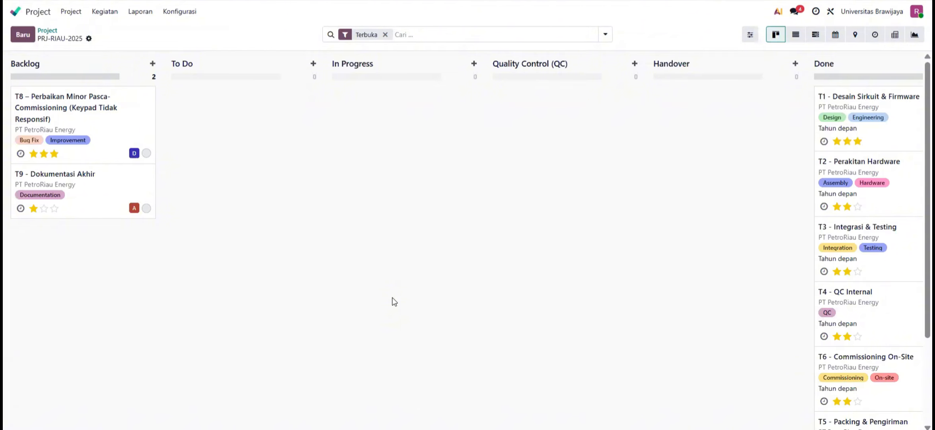
Check the details of task T8 – Perbaikan Minor Pasca-Commissioning in project PRJ-RIAU-2025 and move it from Backlog to In Progress
{"action": "left_click", "coordinate": [102, 124]}
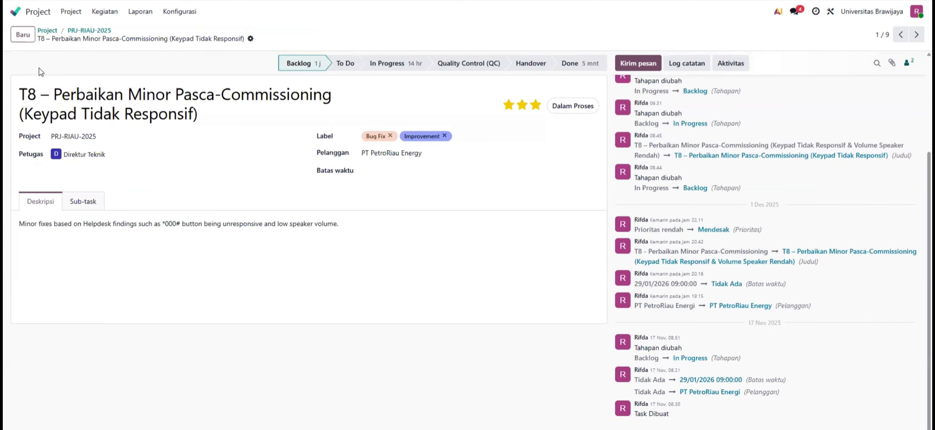
{"action": "left_click", "coordinate": [89, 30]}
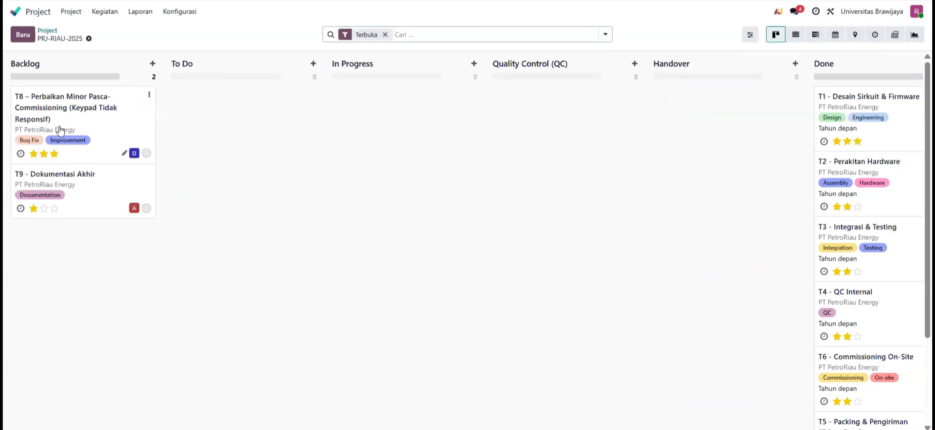
{"action": "left_click_drag", "start_coordinate": [57, 125], "coordinate": [401, 142]}
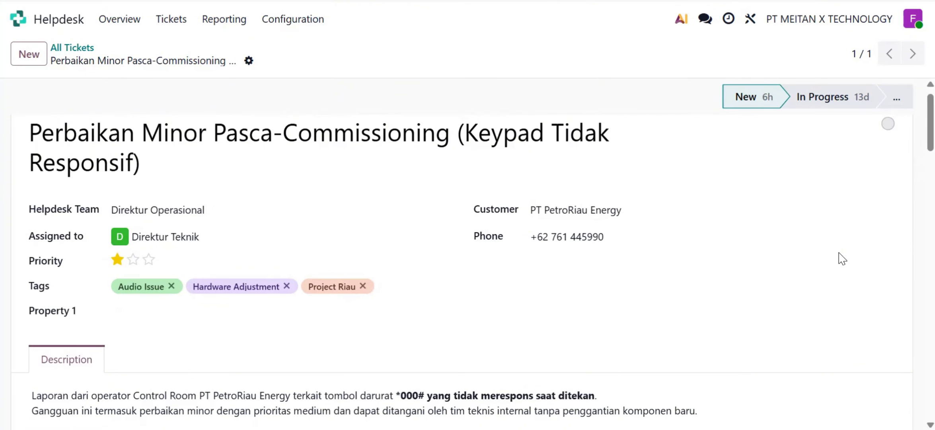
In Helpdesk, move the Perbaikan Minor Pasca-Commissioning (Keypad Tidak Responsif) ticket to the In Progress stage and set its status to Ready
{"action": "left_click", "coordinate": [824, 100]}
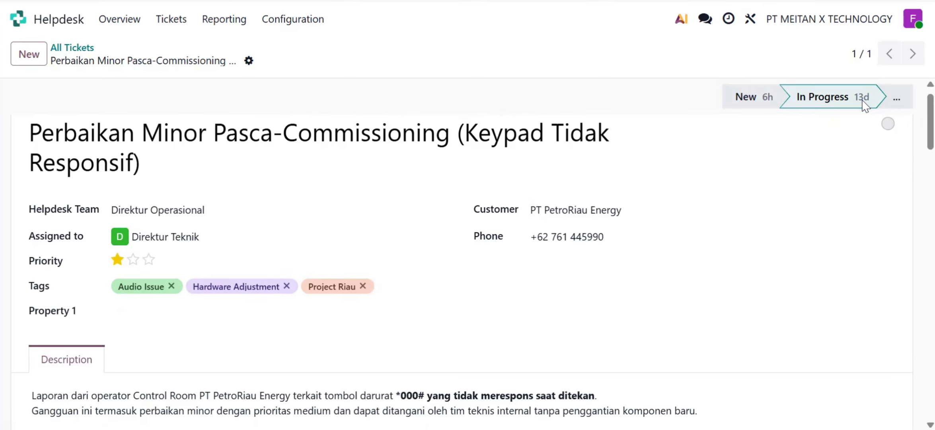
{"action": "left_click", "coordinate": [887, 123]}
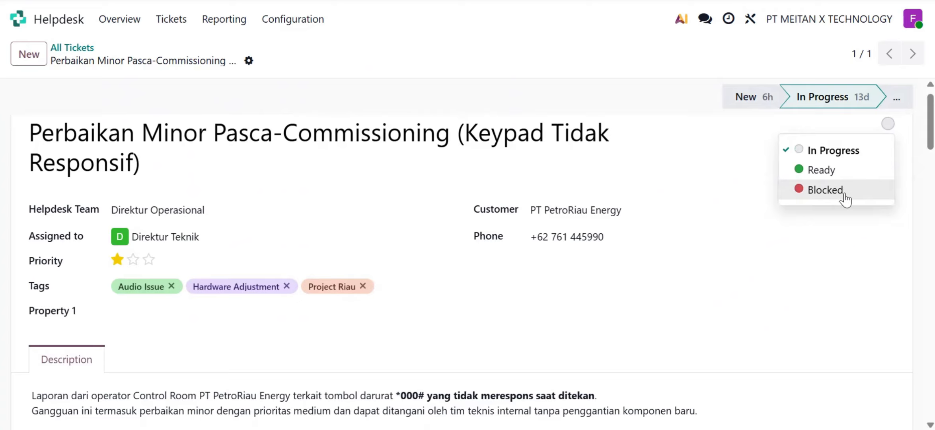
{"action": "left_click", "coordinate": [829, 171]}
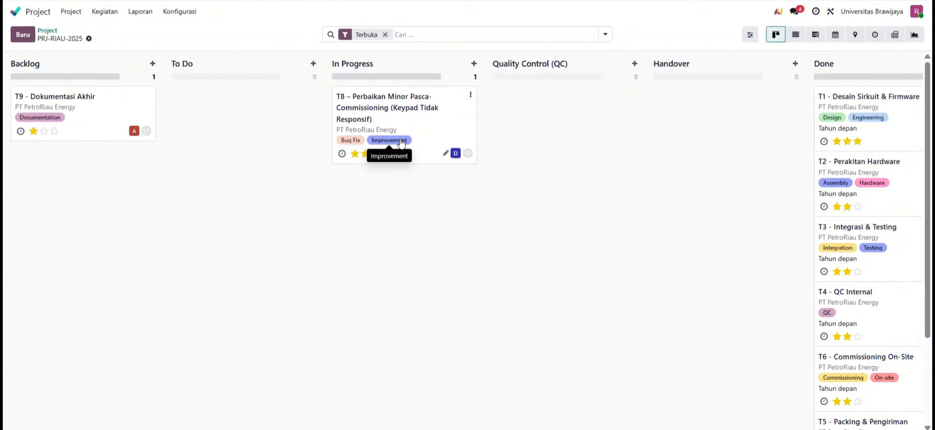
Move task T8 from In Progress to Done in Project, and set its Helpdesk ticket to the Solved stage with status Ready
{"action": "left_click_drag", "start_coordinate": [421, 124], "coordinate": [886, 407]}
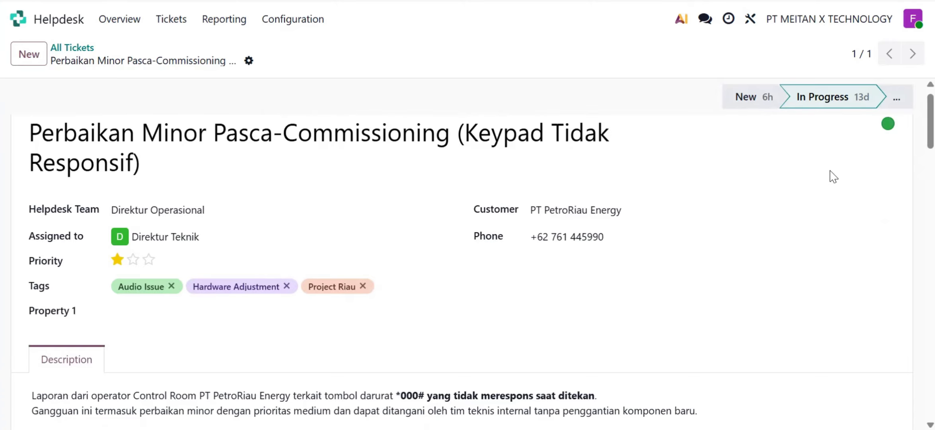
{"action": "left_click", "coordinate": [896, 97]}
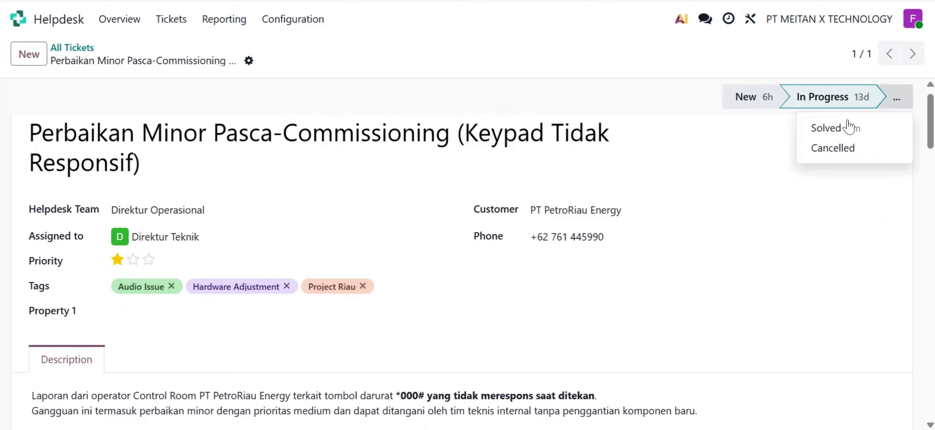
{"action": "left_click", "coordinate": [850, 127]}
{"action": "left_click", "coordinate": [888, 124]}
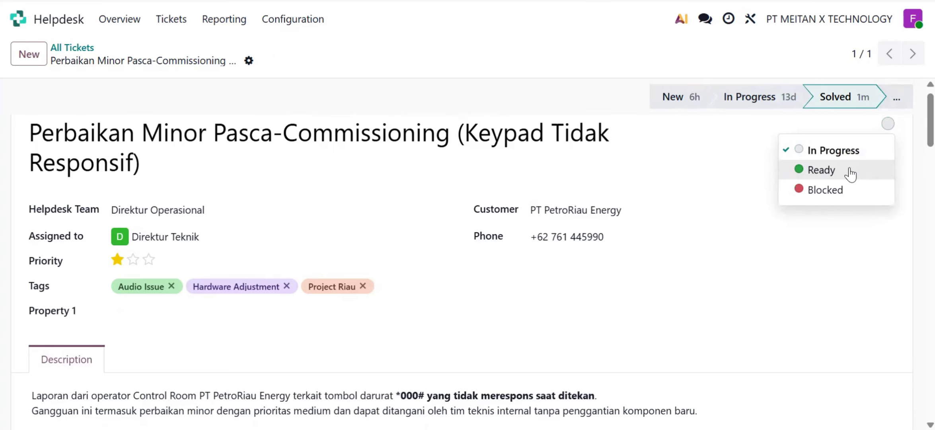
{"action": "left_click", "coordinate": [850, 174]}
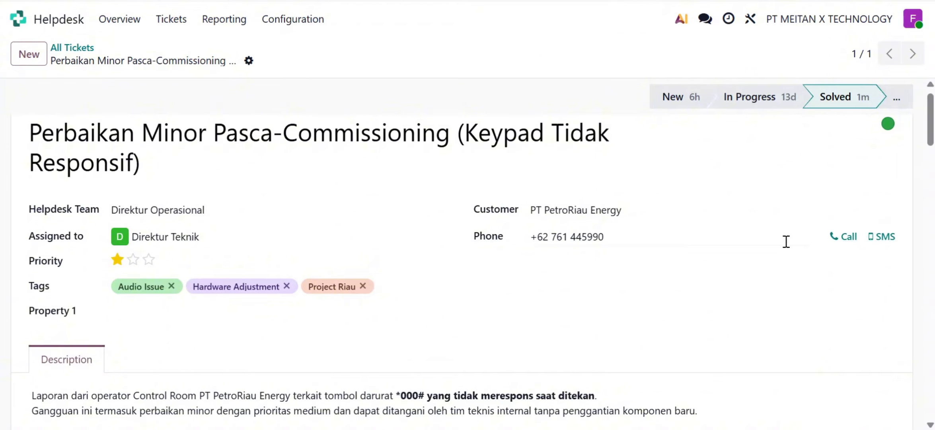
Open a report from the Helpdesk reporting options
{"action": "left_click", "coordinate": [232, 22]}
{"action": "left_click", "coordinate": [249, 46]}
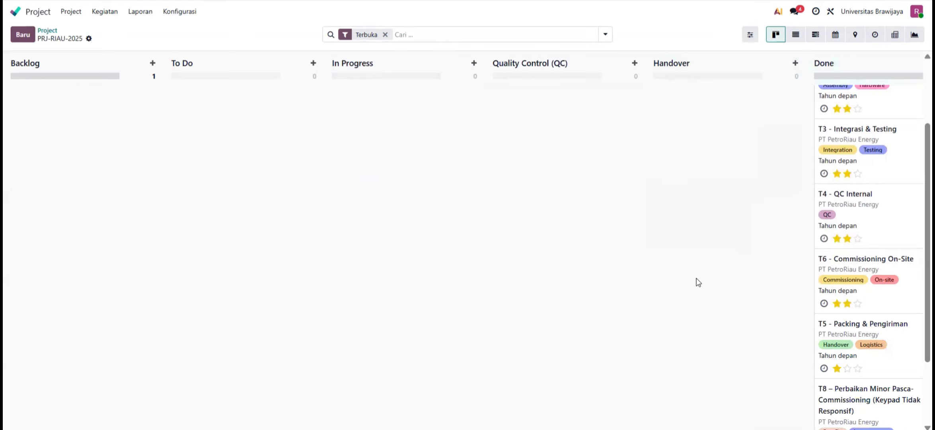
Check the details of task T9 - Dokumentasi Akhir in project PRJ-RIAU-2025 and move it from Backlog to Done
{"action": "left_click", "coordinate": [101, 106]}
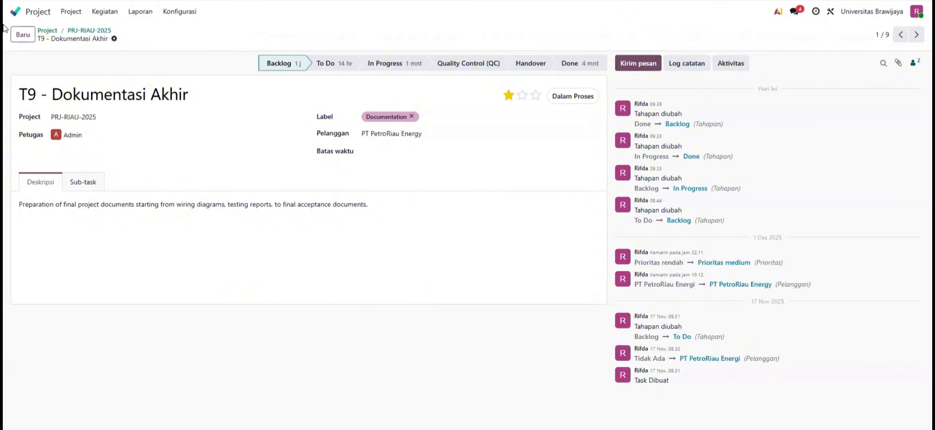
{"action": "key", "text": "alt+Left"}
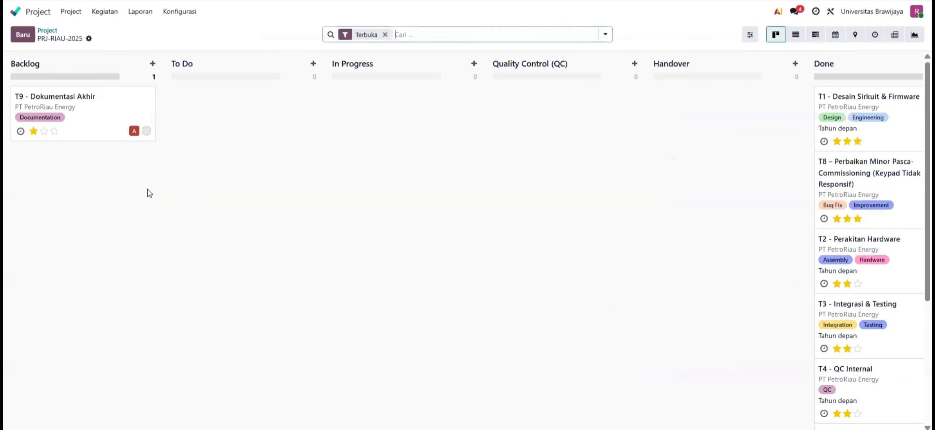
{"action": "left_click_drag", "start_coordinate": [123, 114], "coordinate": [871, 410]}
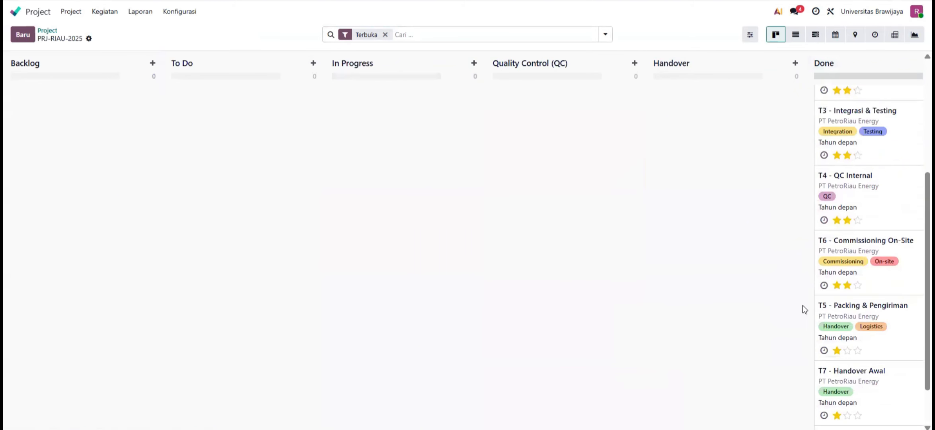